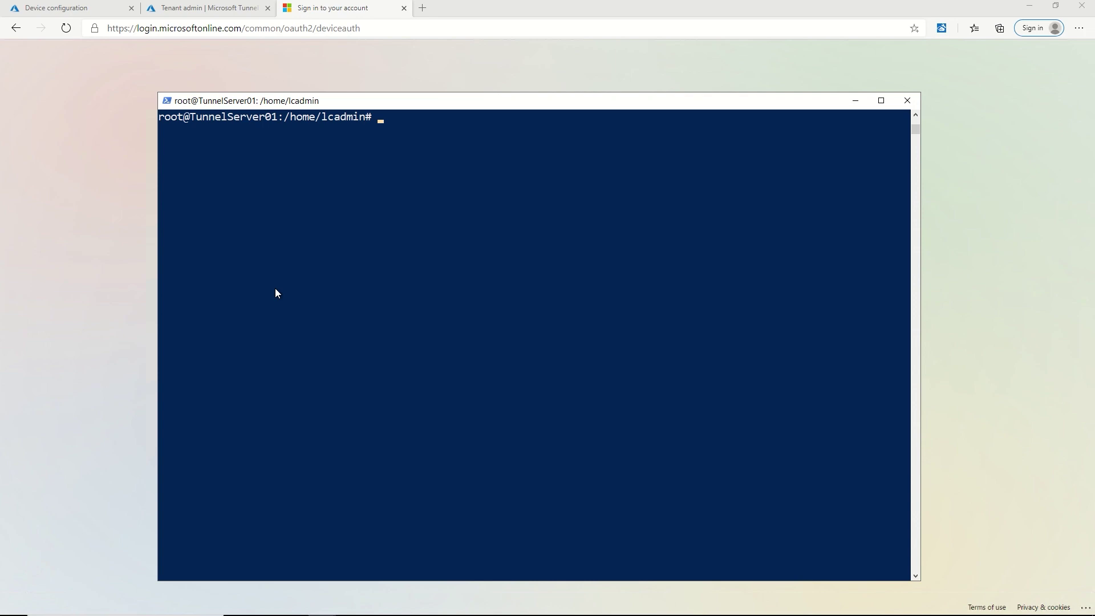
Step: Run ./mstunnel-setup, accept the license with yes, then answer no to pause installation
{"action": "type", "text": "./mst"}
{"action": "key", "text": "Tab"}
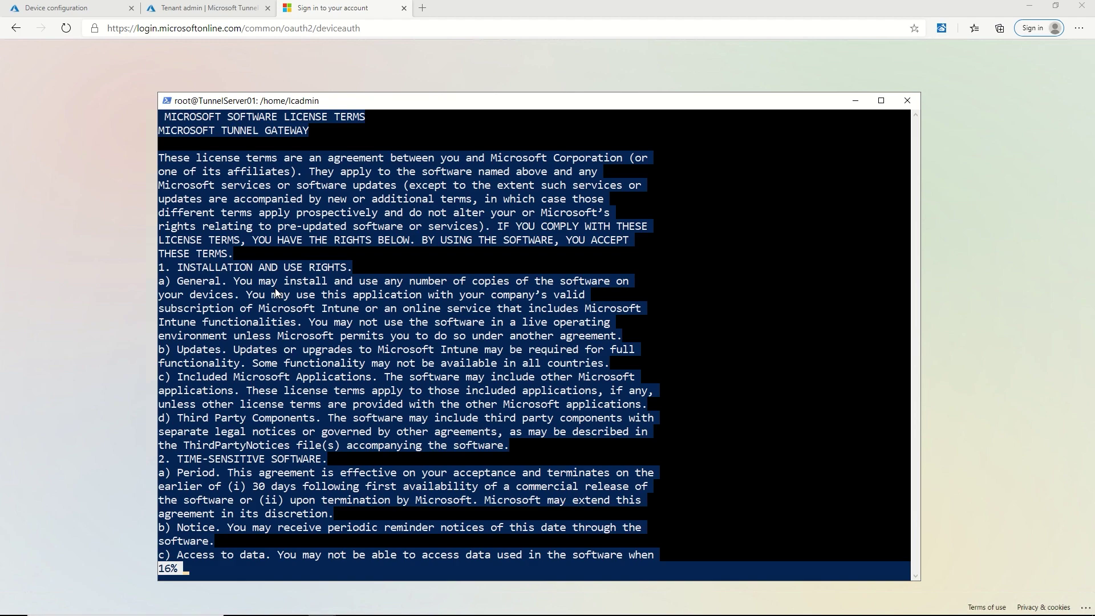
{"action": "key", "text": "q"}
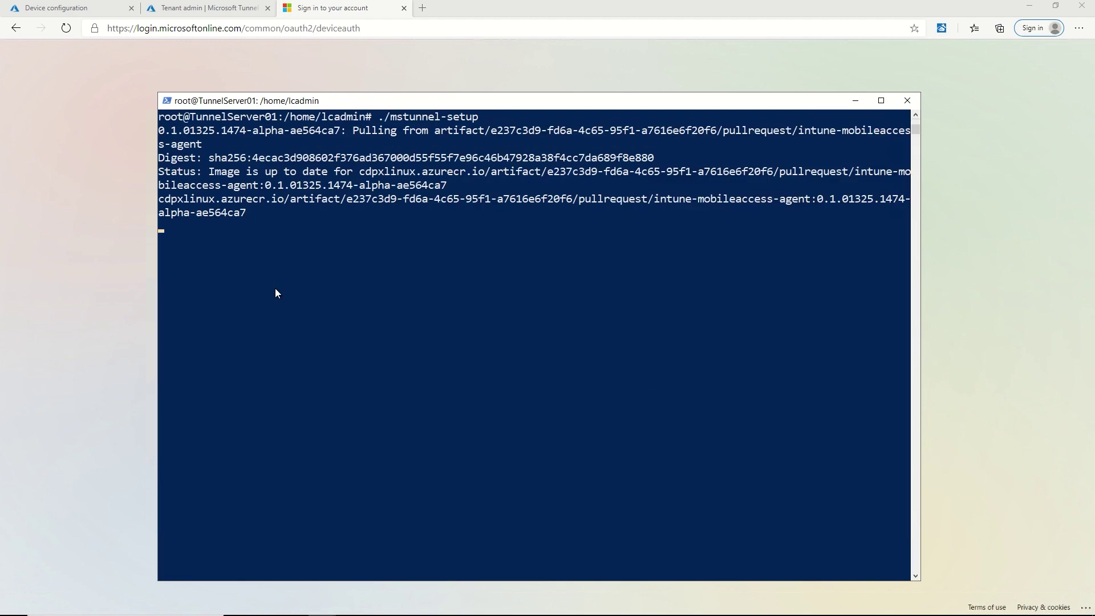
{"action": "type", "text": "yes/"}
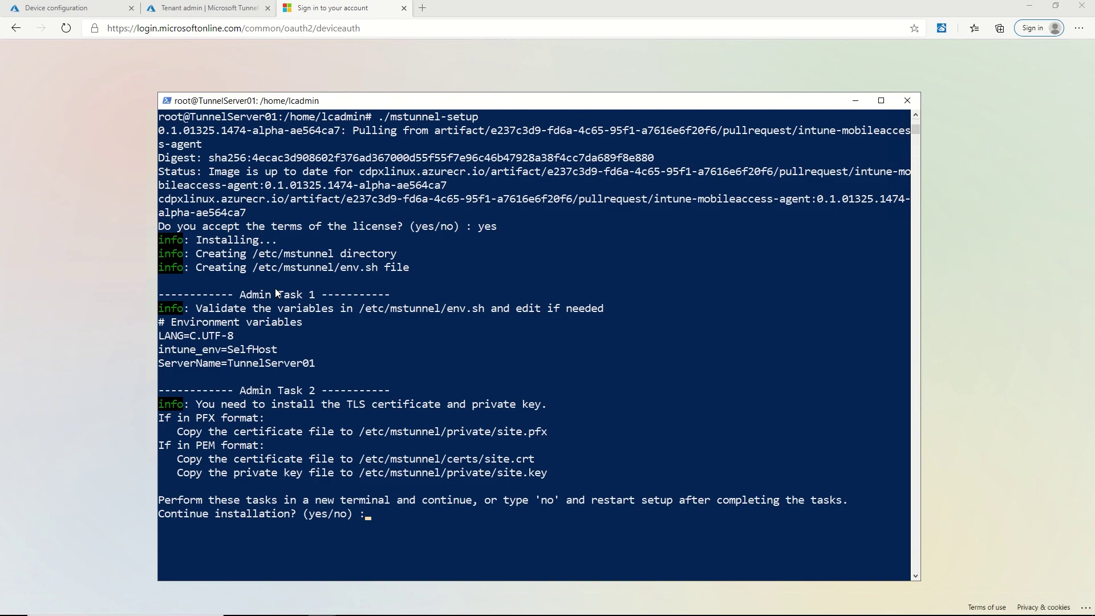
{"action": "type", "text": "no"}
{"action": "key", "text": "Return"}
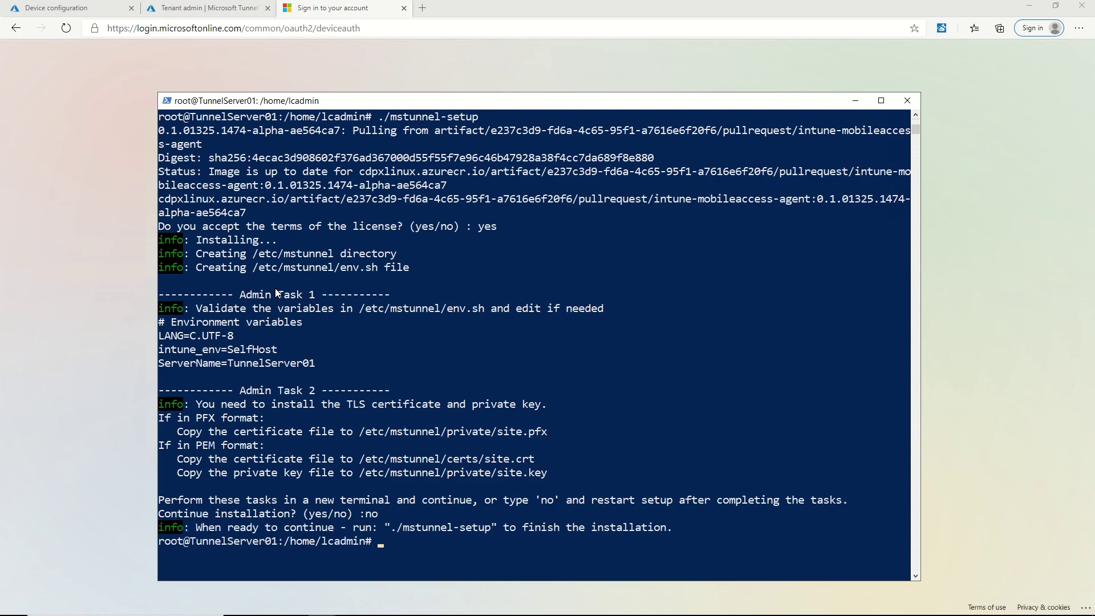
Step: Install certificates with ./addcerts, then rerun ./mstunnel-setup and continue installation with yes
{"action": "type", "text": "./ad"}
{"action": "key", "text": "Tab"}
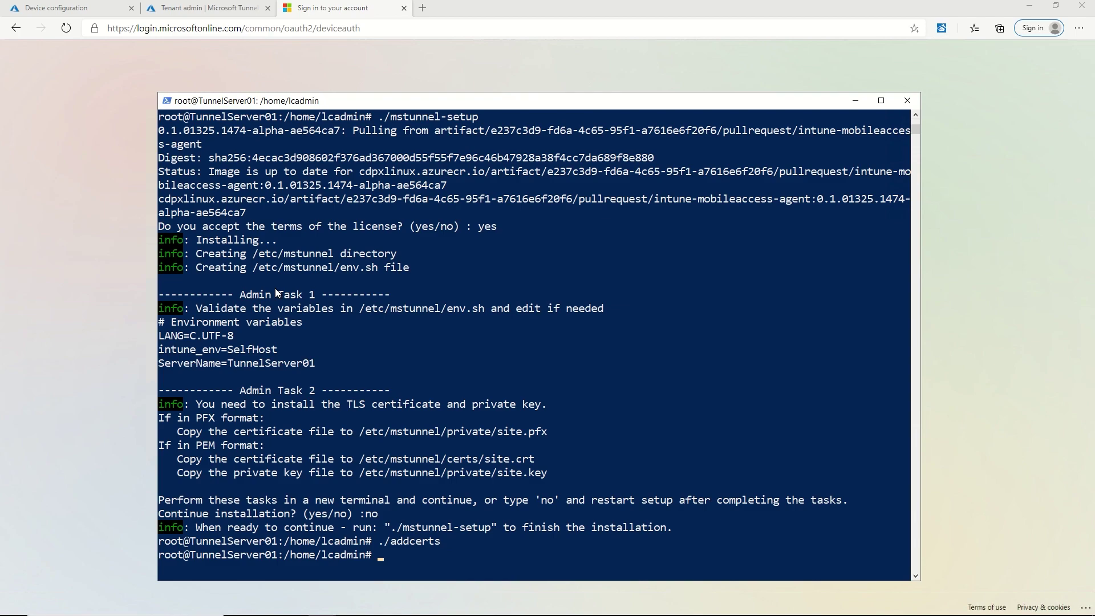
{"action": "type", "text": "./ms"}
{"action": "key", "text": "Tab"}
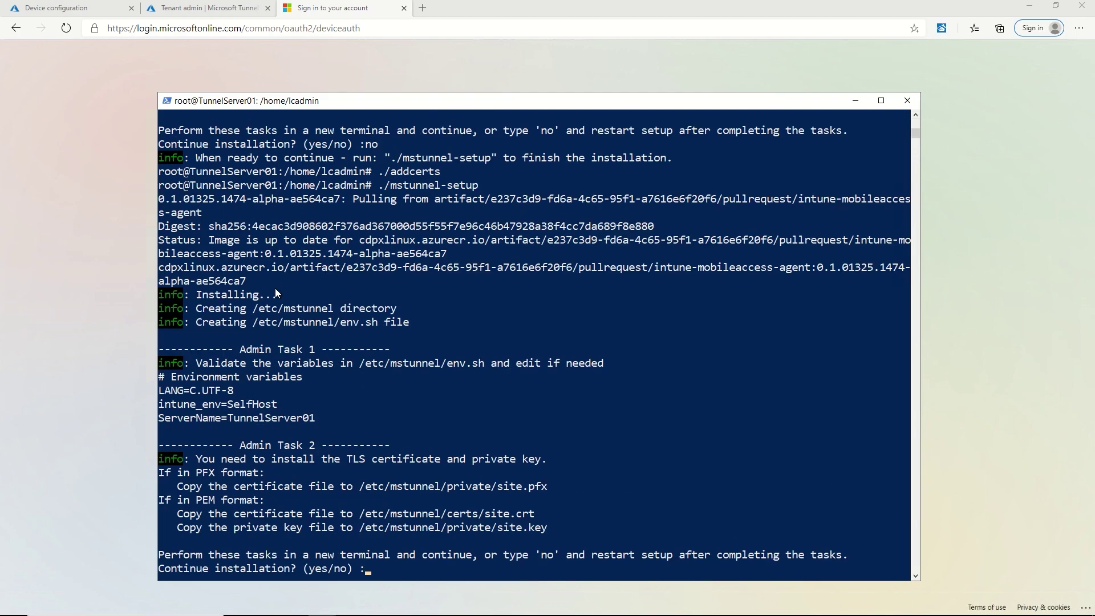
{"action": "type", "text": "yes"}
{"action": "key", "text": "Return"}
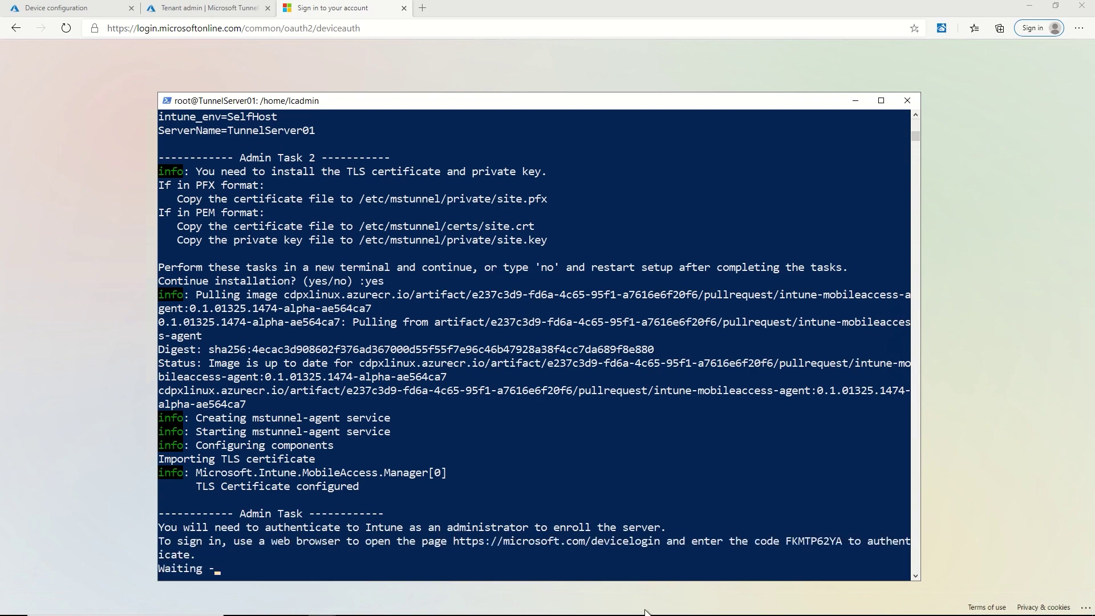
Step: Enter the terminal's device code on the Enter code page and sign in with the tenant admin account
{"action": "double_click", "coordinate": [803, 542]}
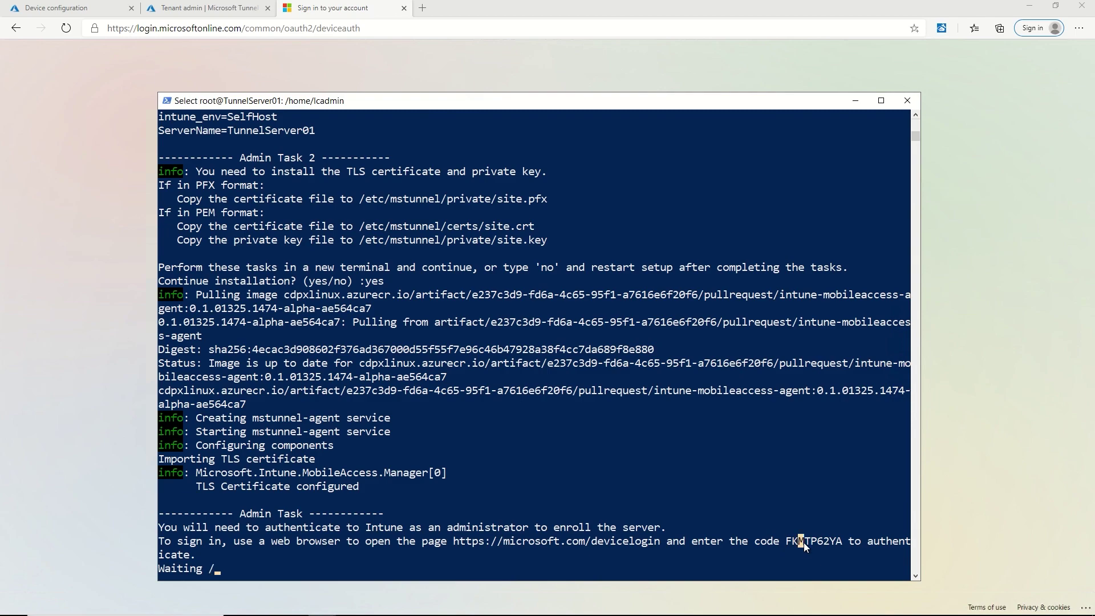
{"action": "right_click", "coordinate": [420, 357]}
{"action": "left_click", "coordinate": [30, 162]}
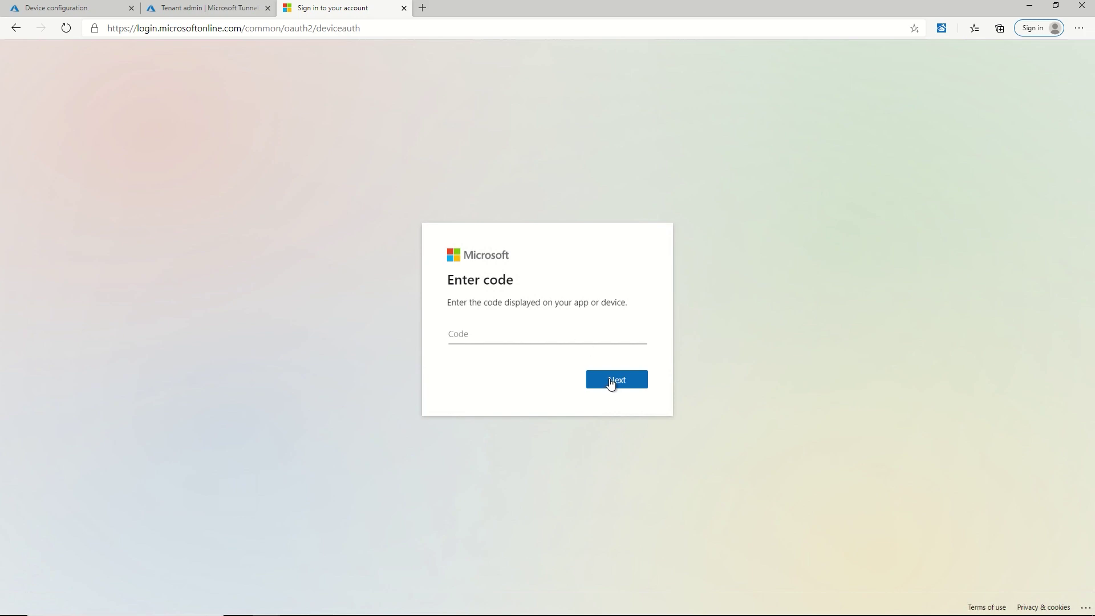
{"action": "left_click", "coordinate": [516, 334]}
{"action": "type", "text": "FKMTP62YA"}
{"action": "key", "text": "Return"}
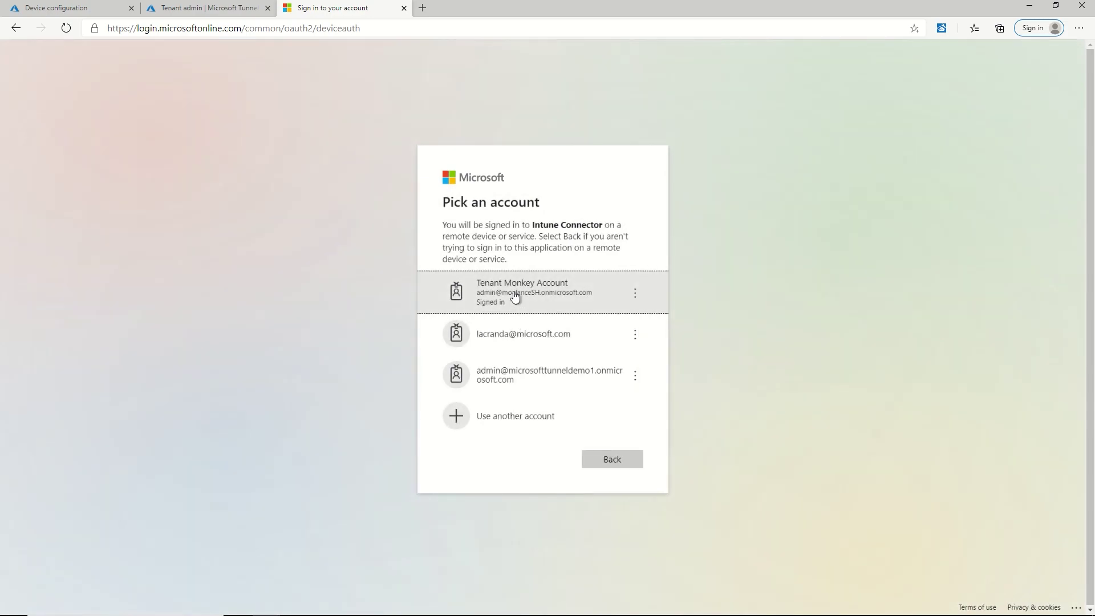
{"action": "left_click", "coordinate": [515, 294]}
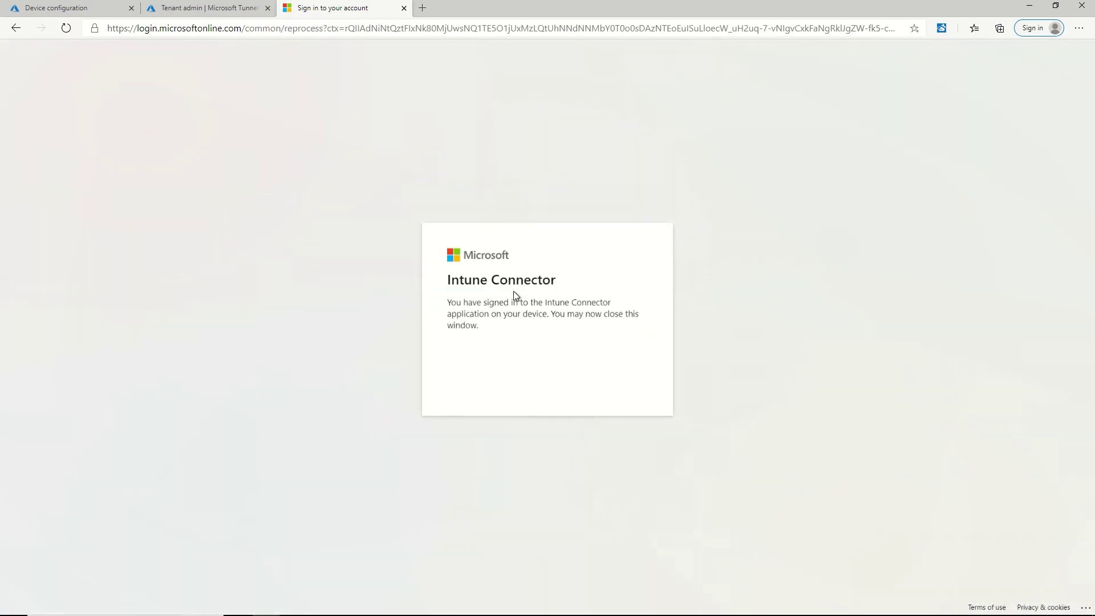
{"action": "mouse_move", "coordinate": [322, 609]}
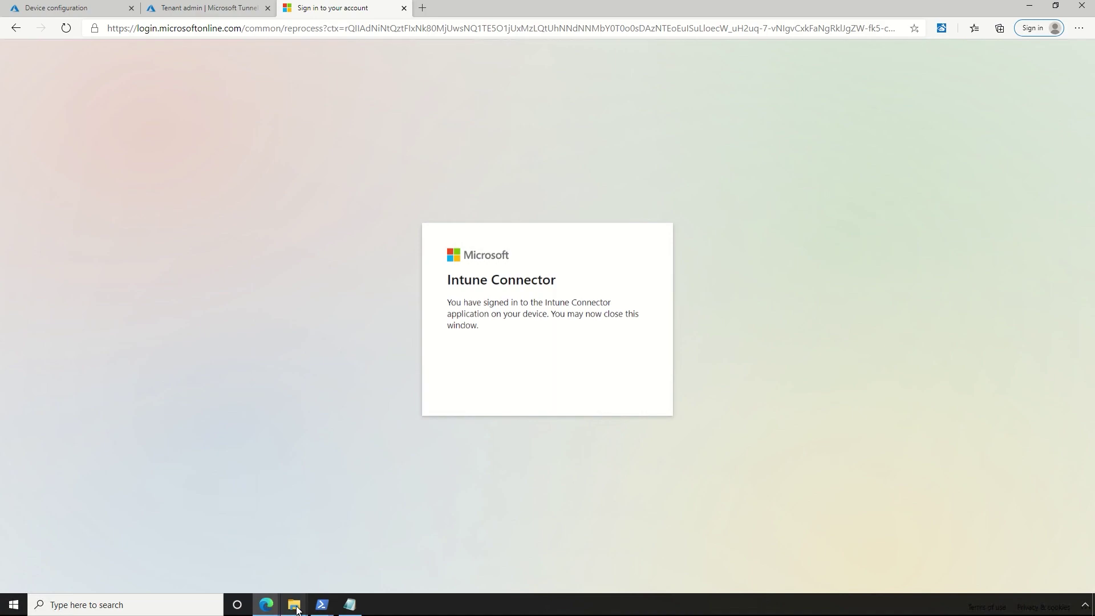
{"action": "left_click", "coordinate": [343, 563]}
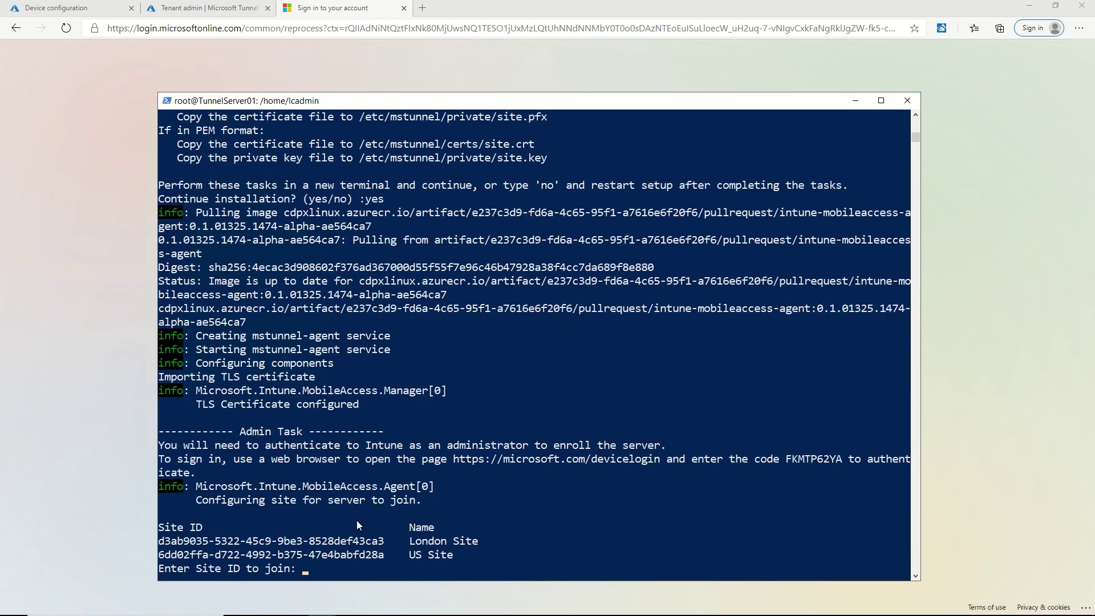
Step: Copy the US Site ID and paste it at the Enter Site ID prompt to join
{"action": "left_click_drag", "start_coordinate": [385, 558], "coordinate": [153, 555]}
{"action": "key", "text": "Return"}
{"action": "right_click", "coordinate": [323, 570]}
{"action": "key", "text": "Return"}
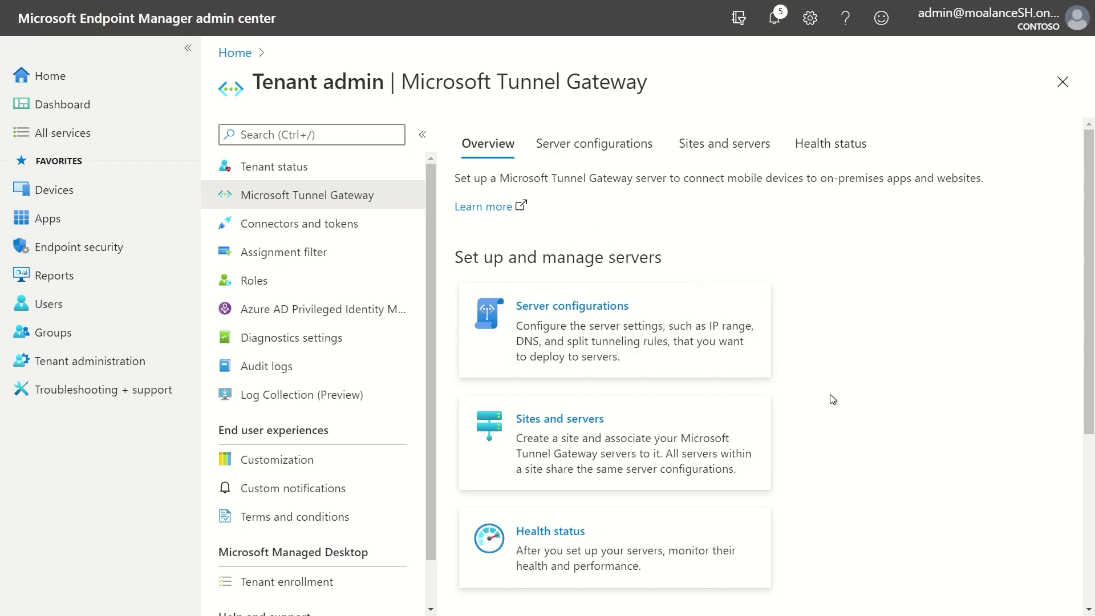
Step: Scroll through the Tunnel Gateway overview to review configurations, sites, health and VPN profile sections
{"action": "scroll", "coordinate": [841, 395], "scroll_direction": "down", "scroll_amount": 1}
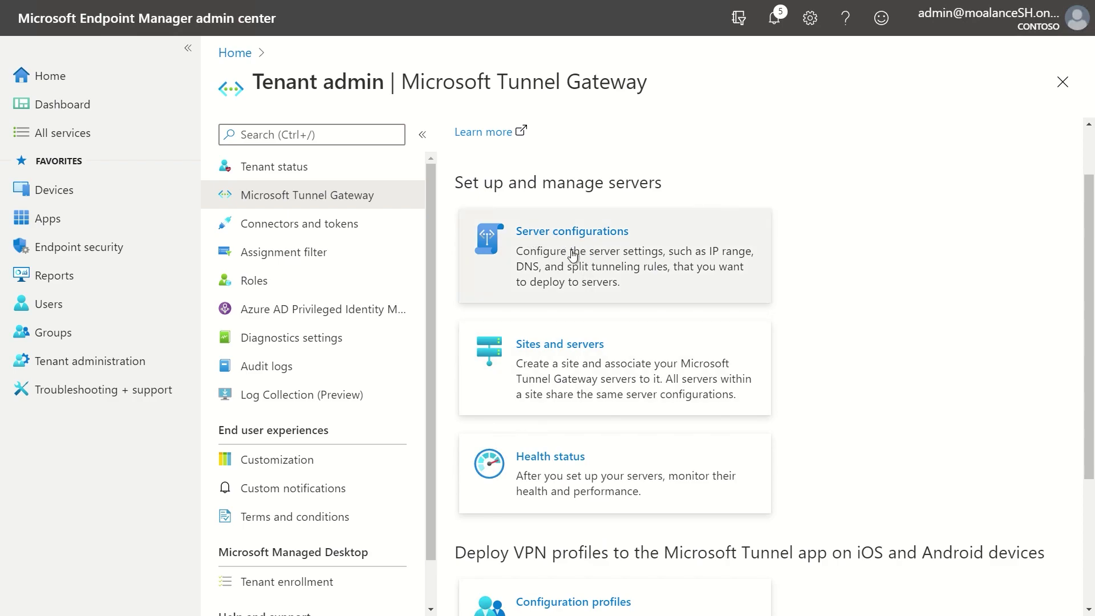
{"action": "scroll", "coordinate": [575, 359], "scroll_direction": "down", "scroll_amount": 1}
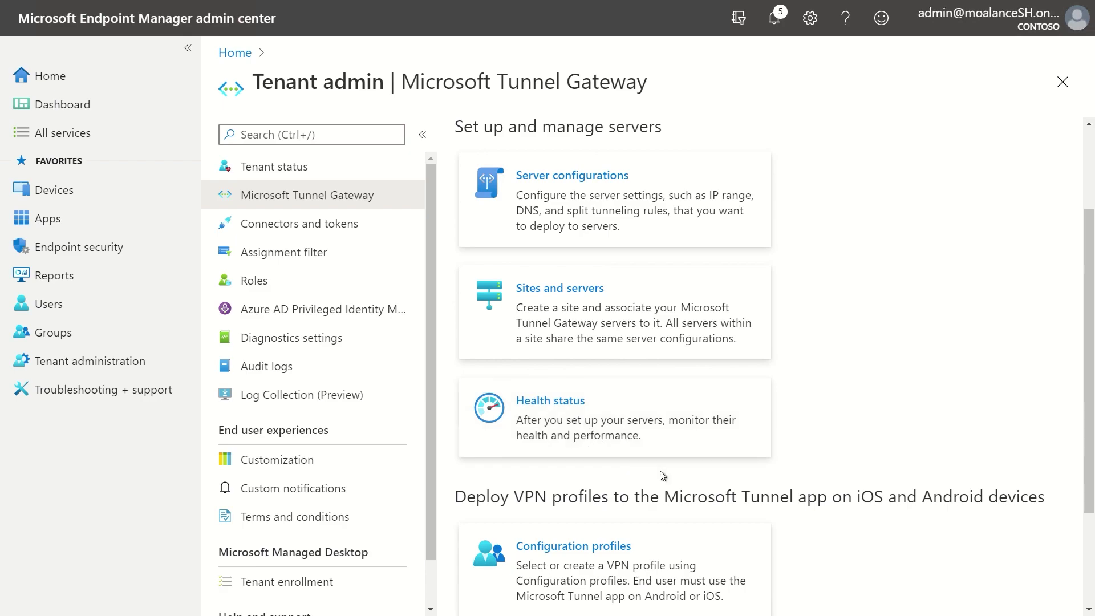
{"action": "scroll", "coordinate": [663, 475], "scroll_direction": "down", "scroll_amount": 2}
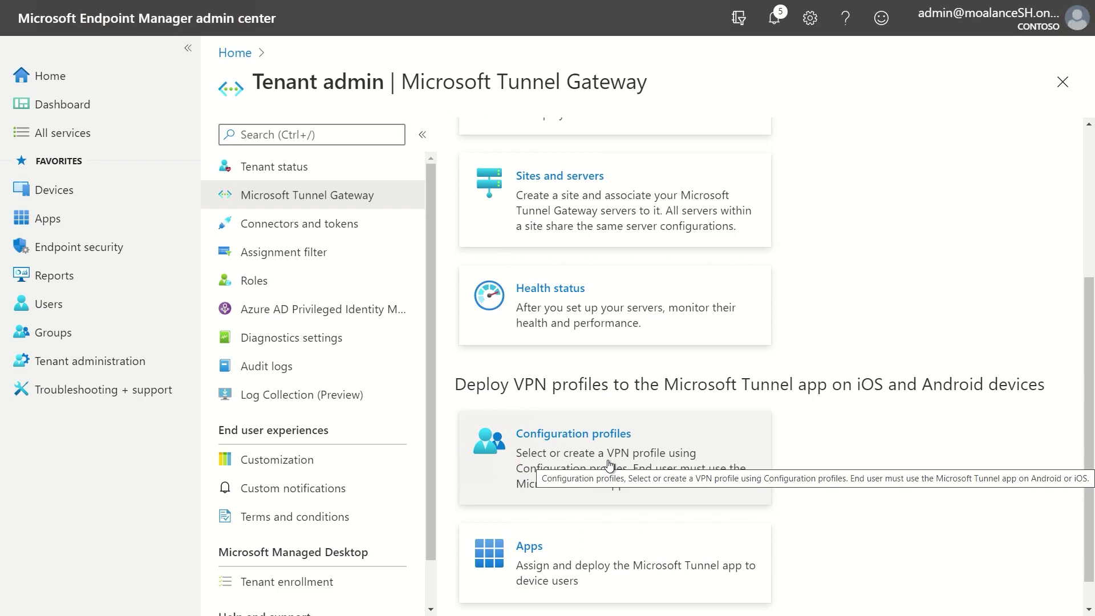
{"action": "scroll", "coordinate": [609, 465], "scroll_direction": "down", "scroll_amount": 1}
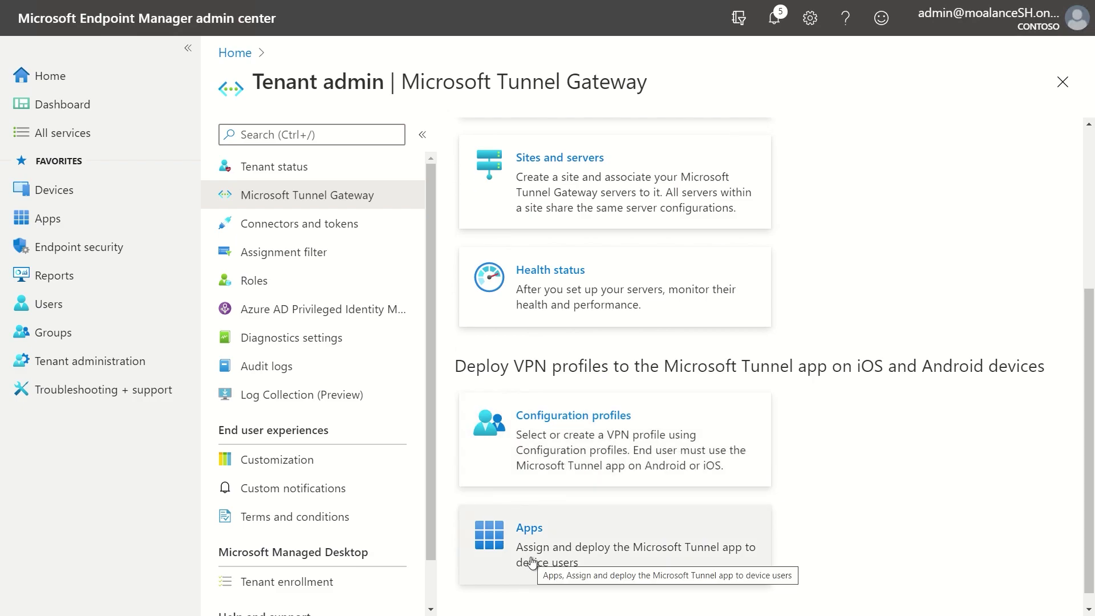
{"action": "scroll", "coordinate": [897, 471], "scroll_direction": "up", "scroll_amount": 5}
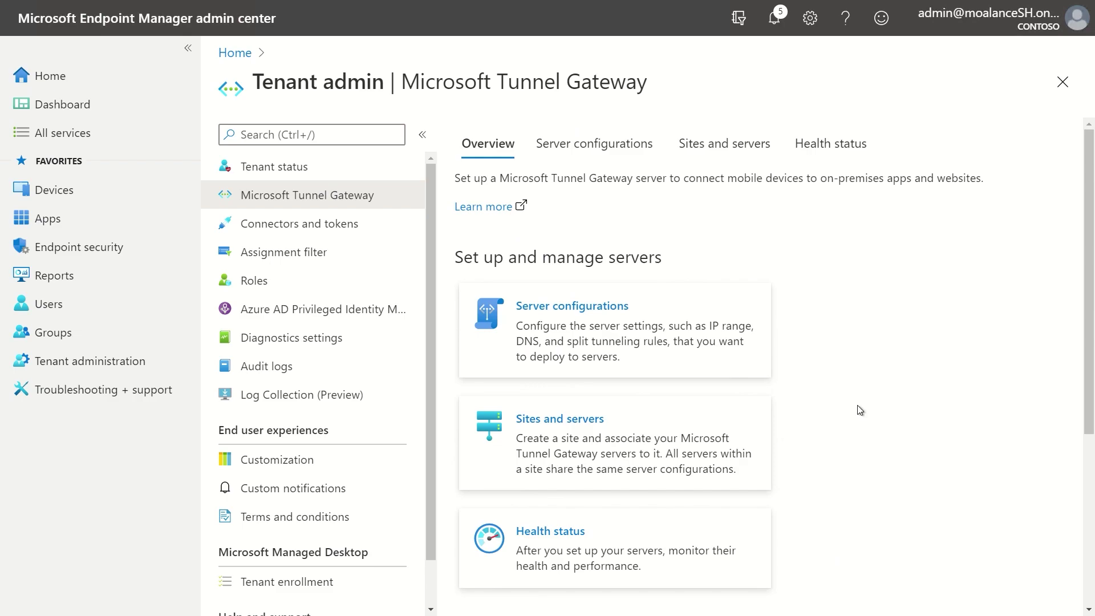
Step: Create a new server configuration from Server configurations and name it 'Server Config 1'
{"action": "left_click", "coordinate": [627, 144]}
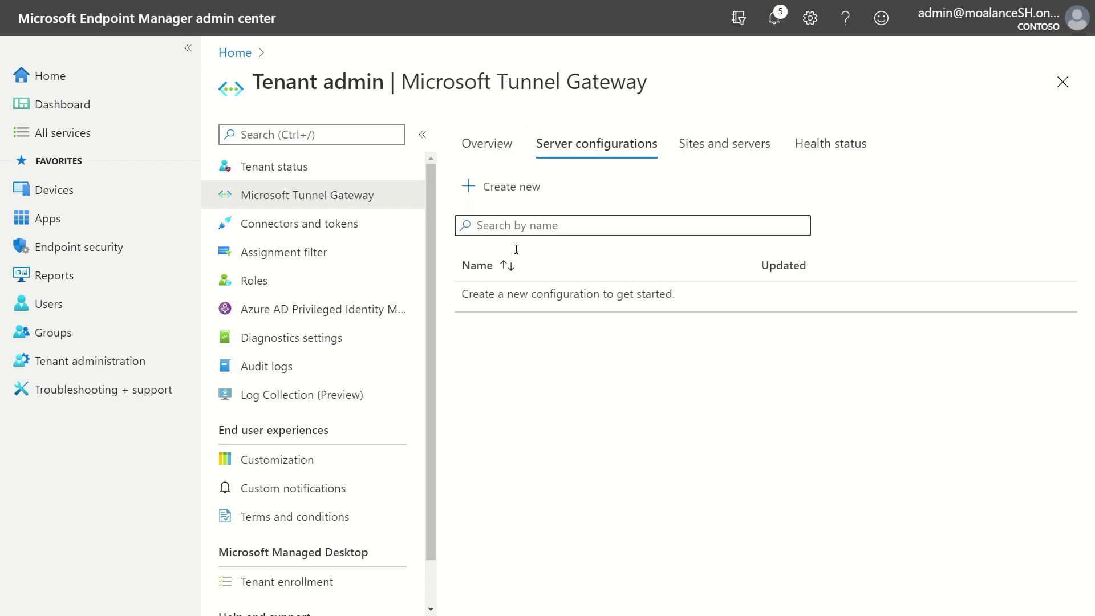
{"action": "left_click", "coordinate": [487, 191]}
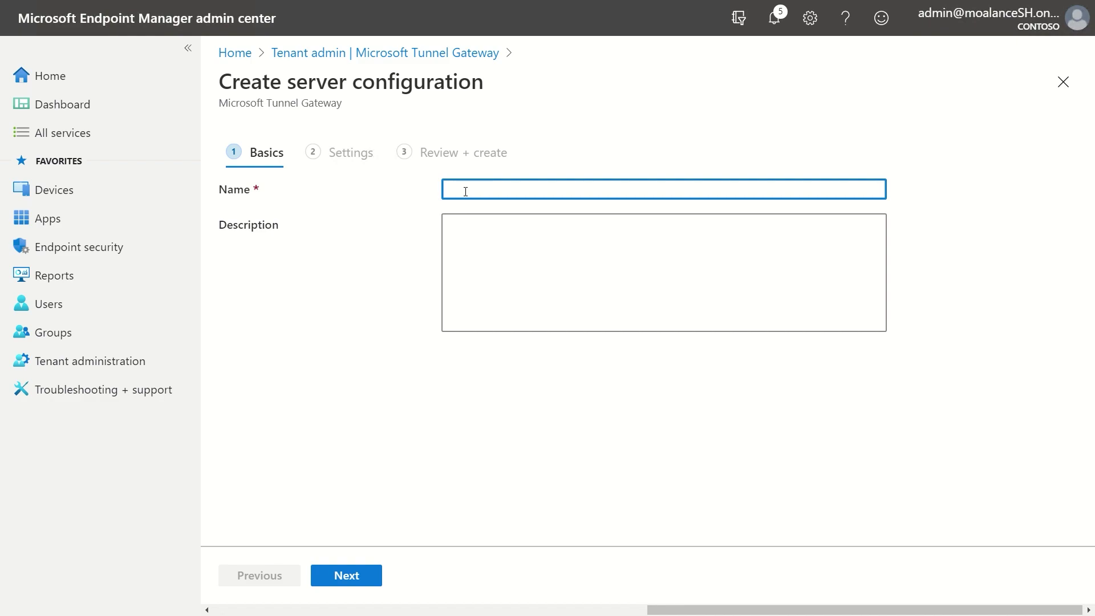
{"action": "type", "text": "Server Config 1"}
Step: Enter IP range 192.168.0.0/16, DNS server 1.1.1.1, DNS suffix contoso.com and server port 443
{"action": "left_click", "coordinate": [346, 576]}
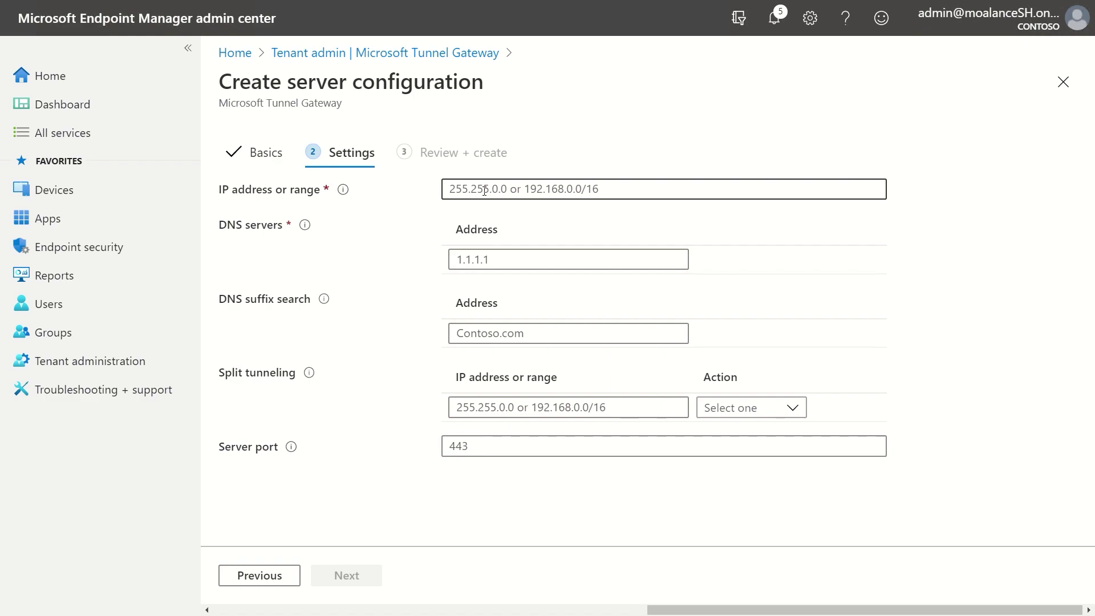
{"action": "left_click", "coordinate": [481, 191]}
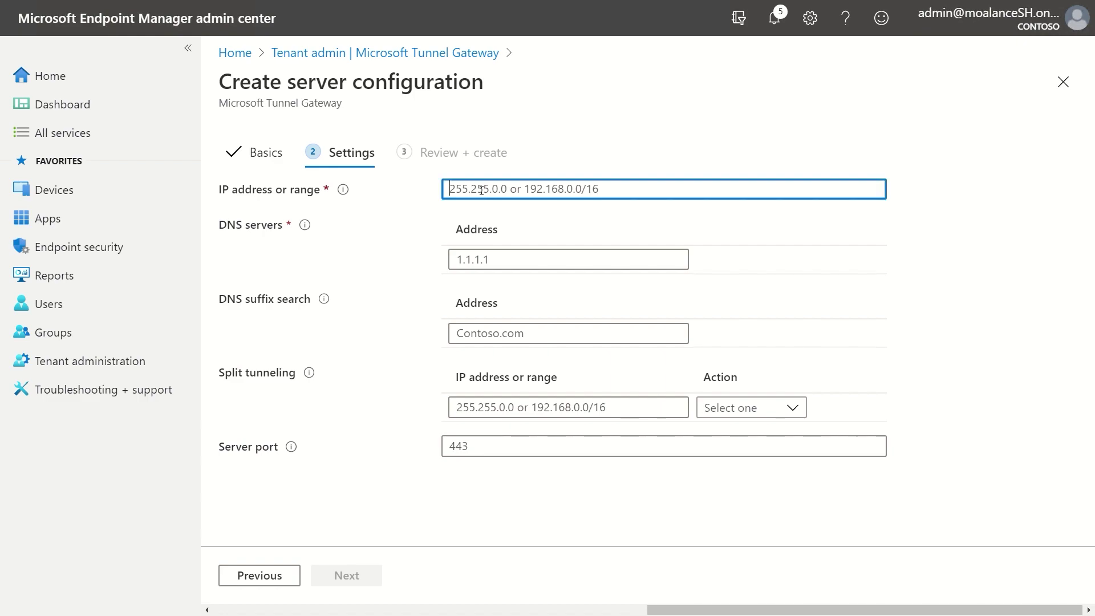
{"action": "type", "text": "192.16"}
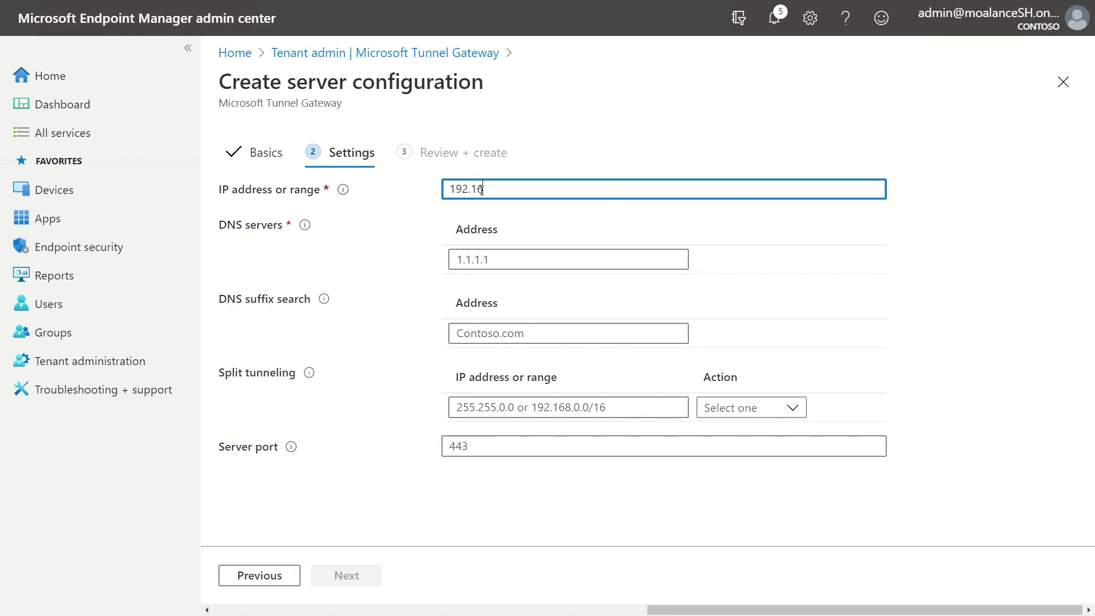
{"action": "type", "text": "8.0.0/16"}
{"action": "left_click", "coordinate": [468, 261]}
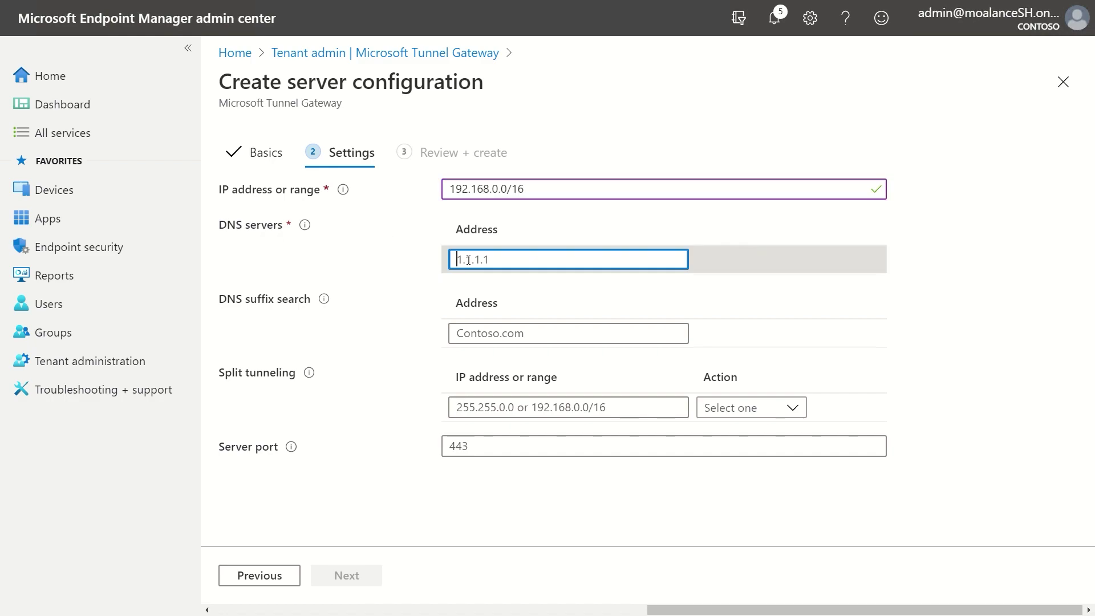
{"action": "type", "text": "1.1.1.1"}
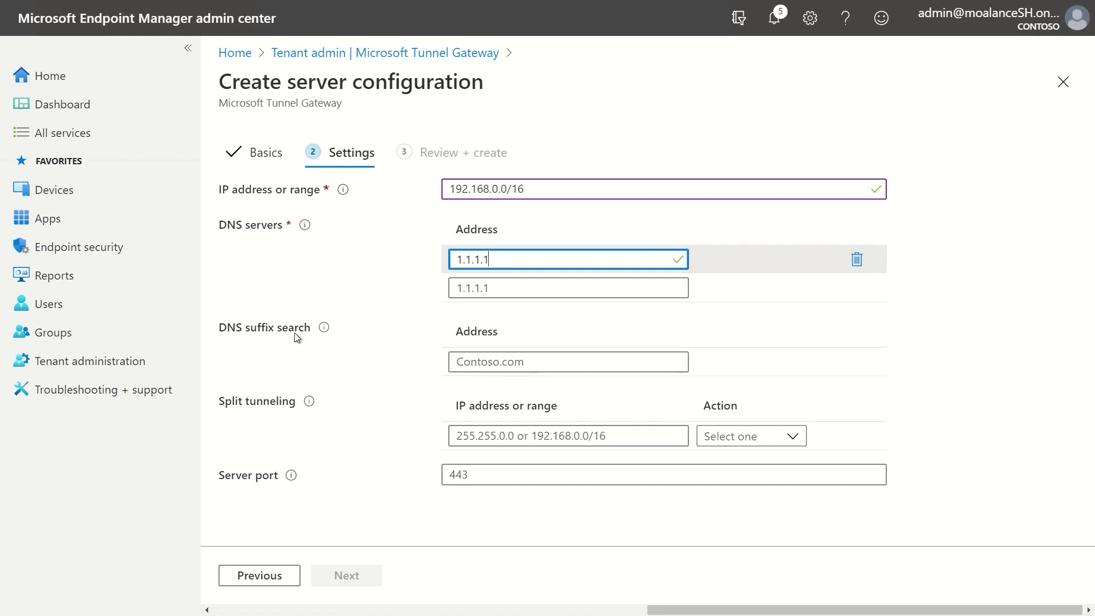
{"action": "left_click", "coordinate": [471, 361]}
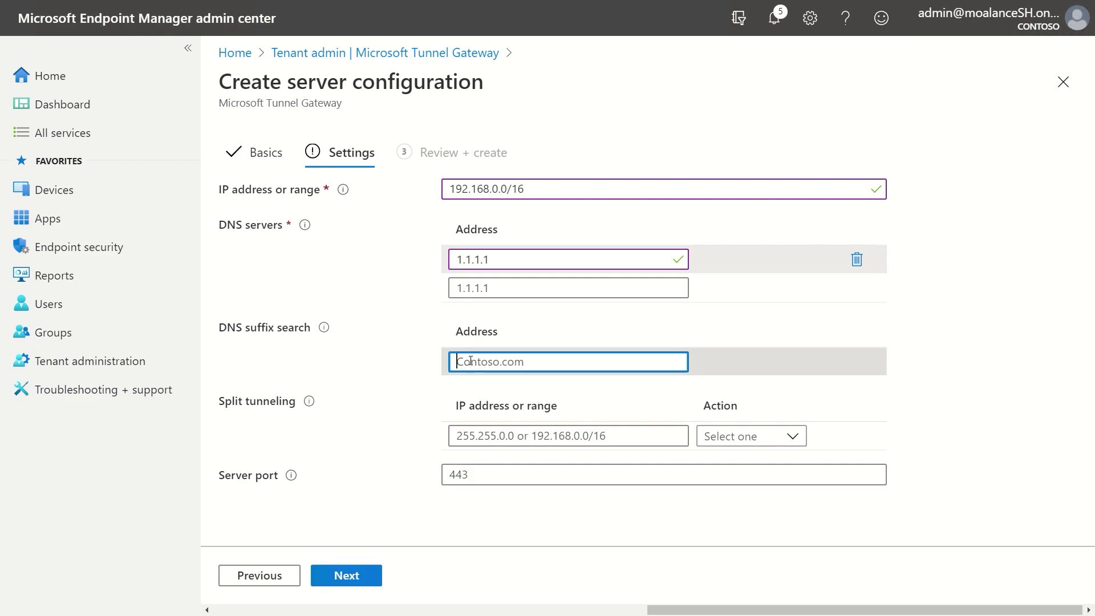
{"action": "type", "text": "contoso.com"}
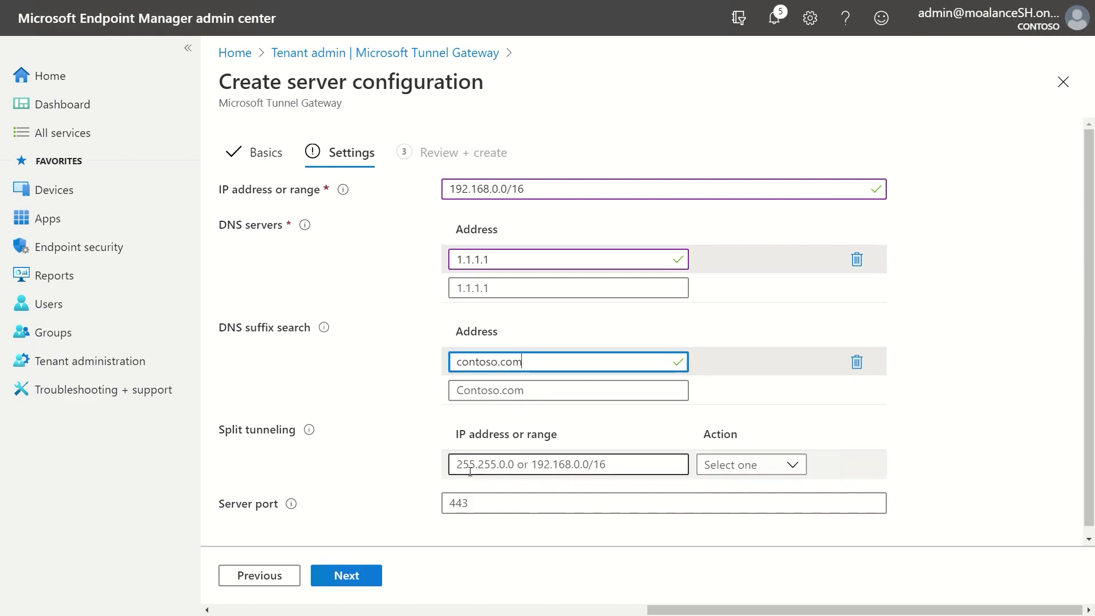
{"action": "left_click", "coordinate": [735, 474]}
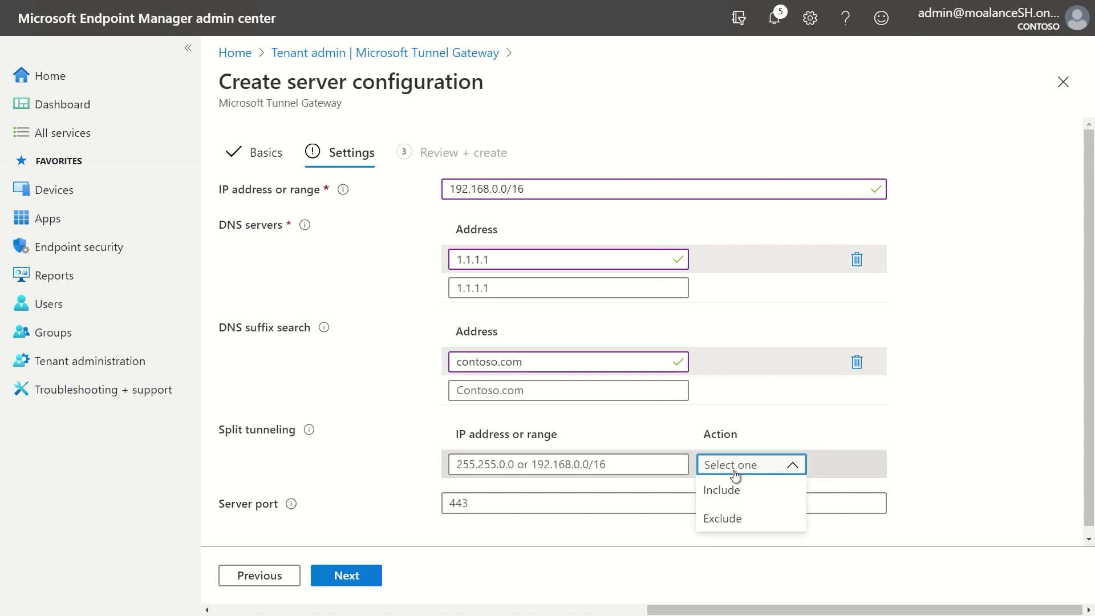
{"action": "left_click", "coordinate": [494, 505]}
{"action": "type", "text": "443"}
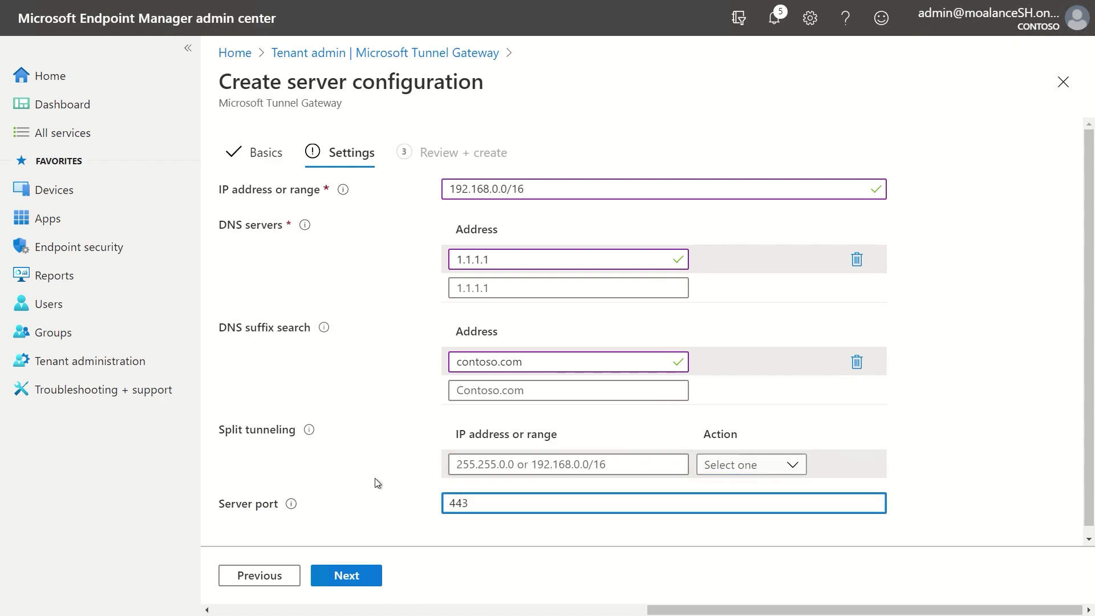
Step: Review and create Server Config 1, then open the Sites and servers Create menu
{"action": "left_click", "coordinate": [349, 577]}
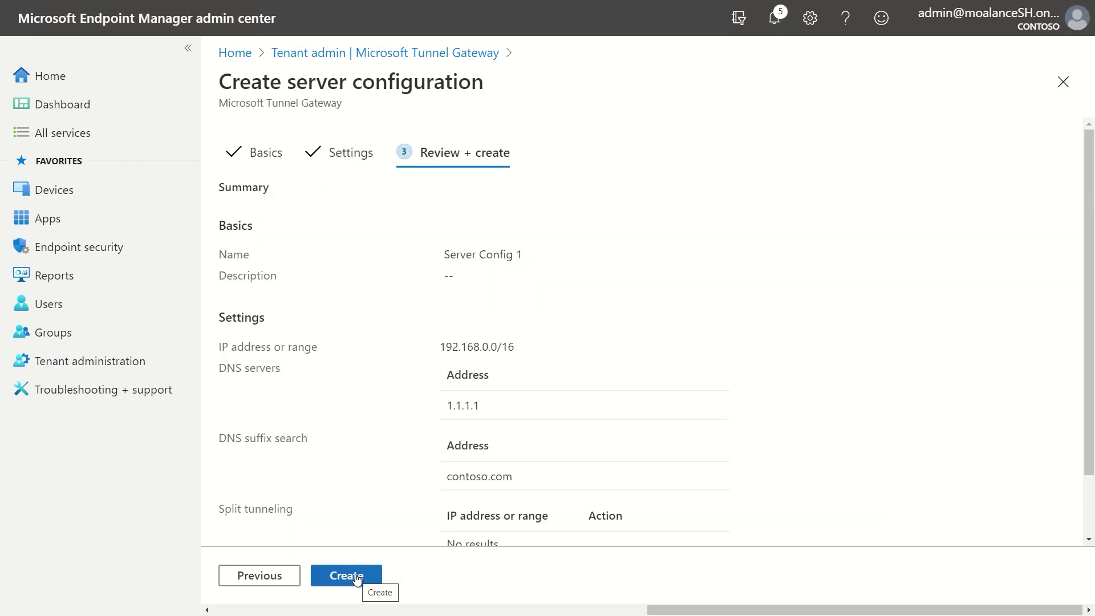
{"action": "left_click", "coordinate": [349, 576]}
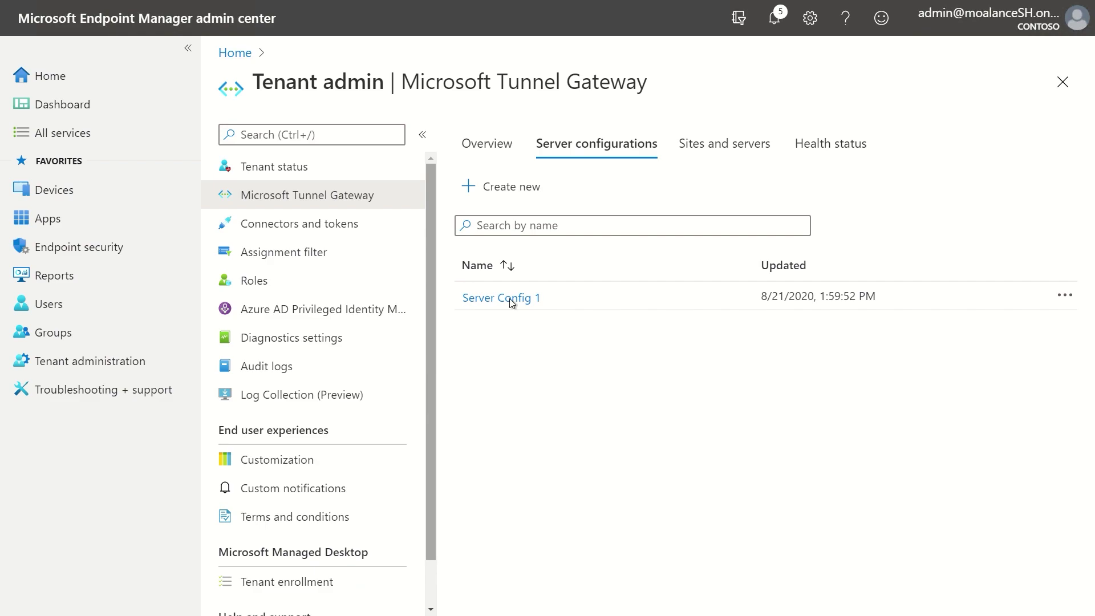
{"action": "left_click", "coordinate": [726, 145]}
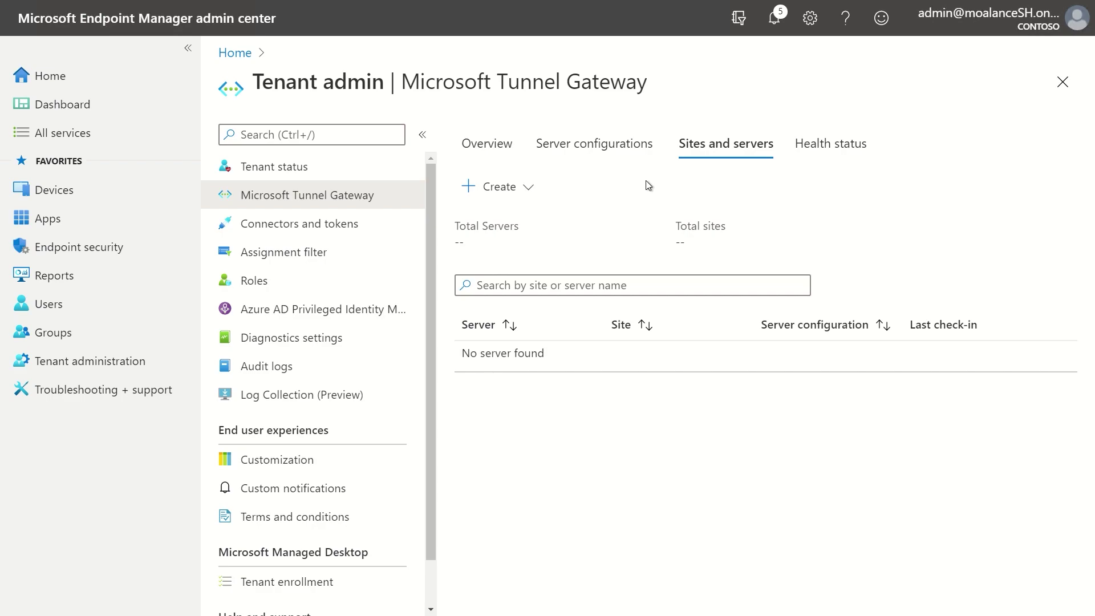
{"action": "left_click", "coordinate": [517, 186]}
Step: Create 'London Site' at tunnelserver.westus.cloudapp.azure.com using Server Config 1
{"action": "left_click", "coordinate": [513, 246]}
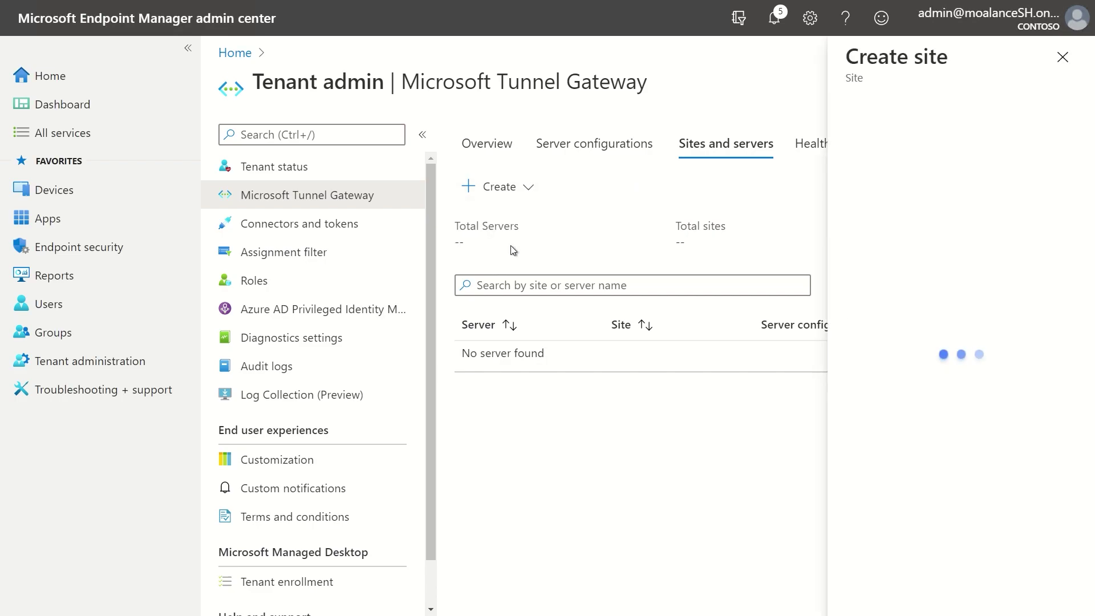
{"action": "type", "text": "London Site"}
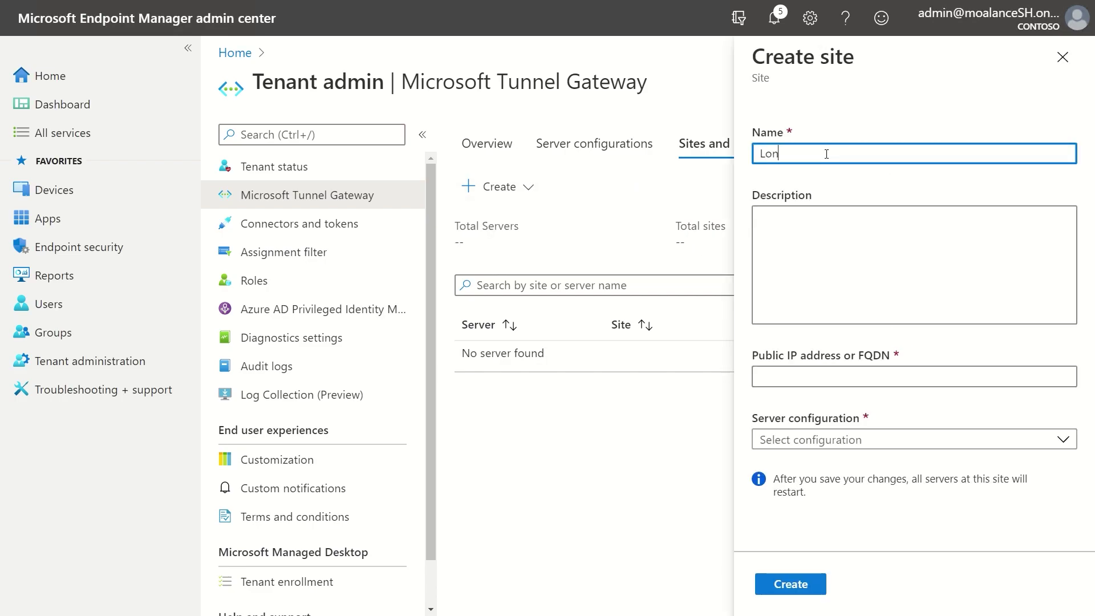
{"action": "left_click", "coordinate": [792, 374]}
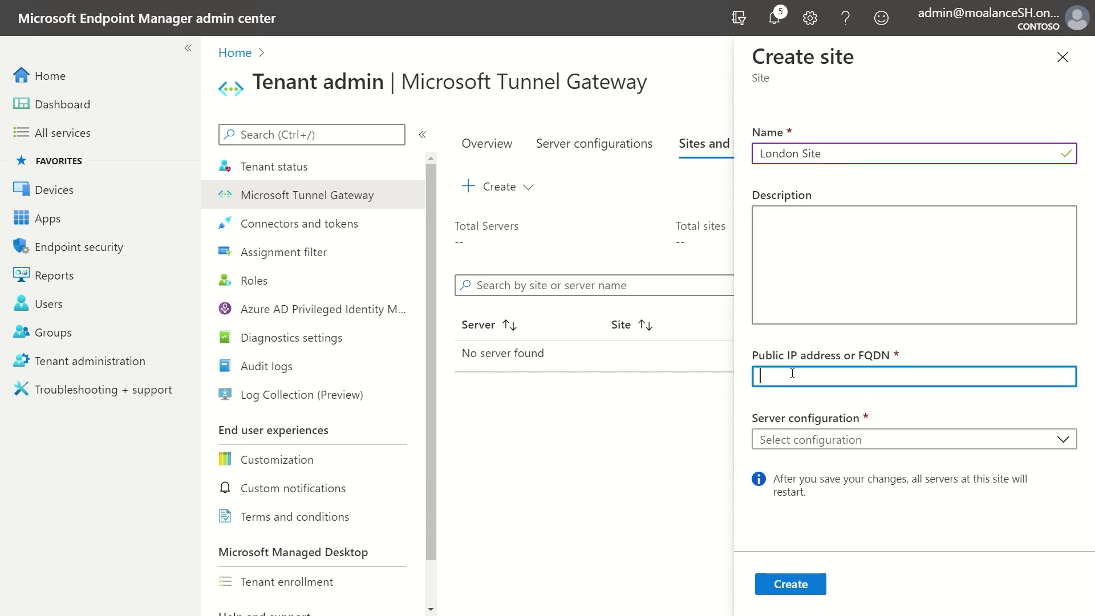
{"action": "type", "text": "tunnelserver.westus.cloudapp.azure.com"}
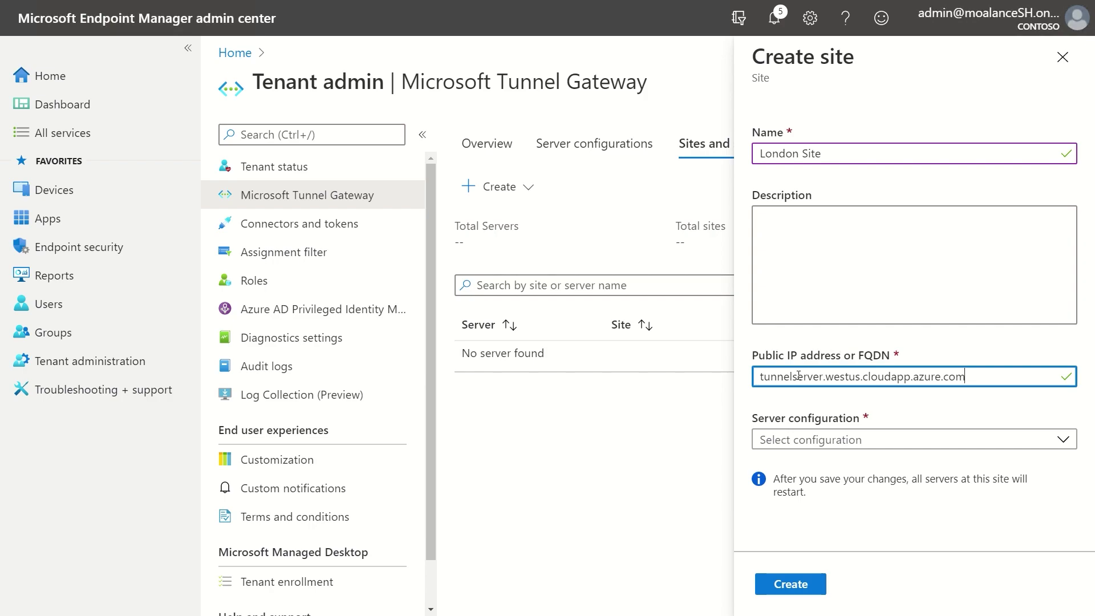
{"action": "left_click", "coordinate": [819, 442]}
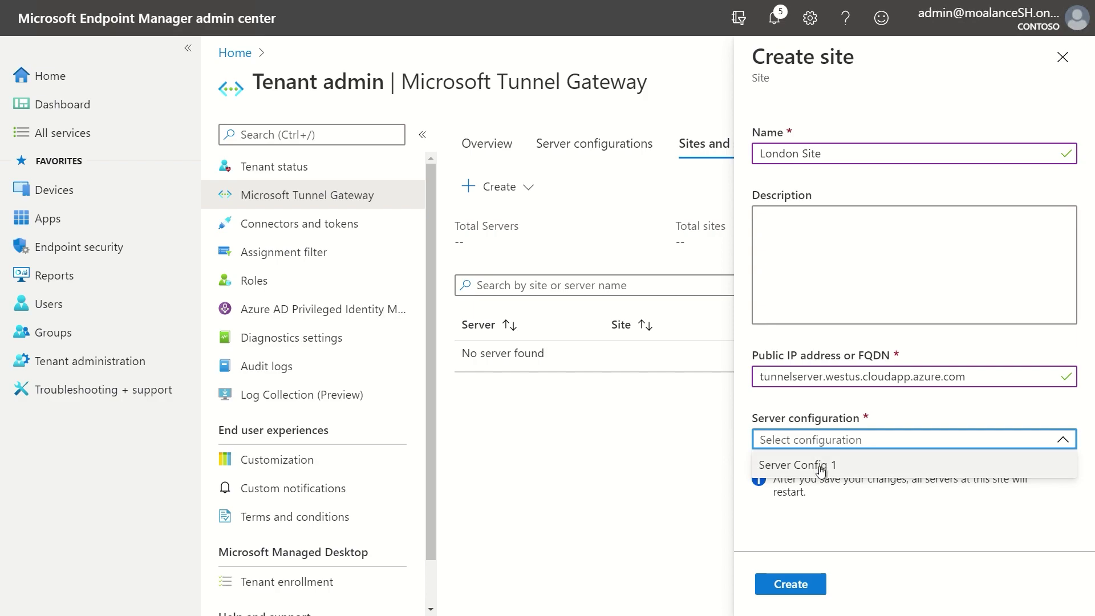
{"action": "left_click", "coordinate": [820, 466]}
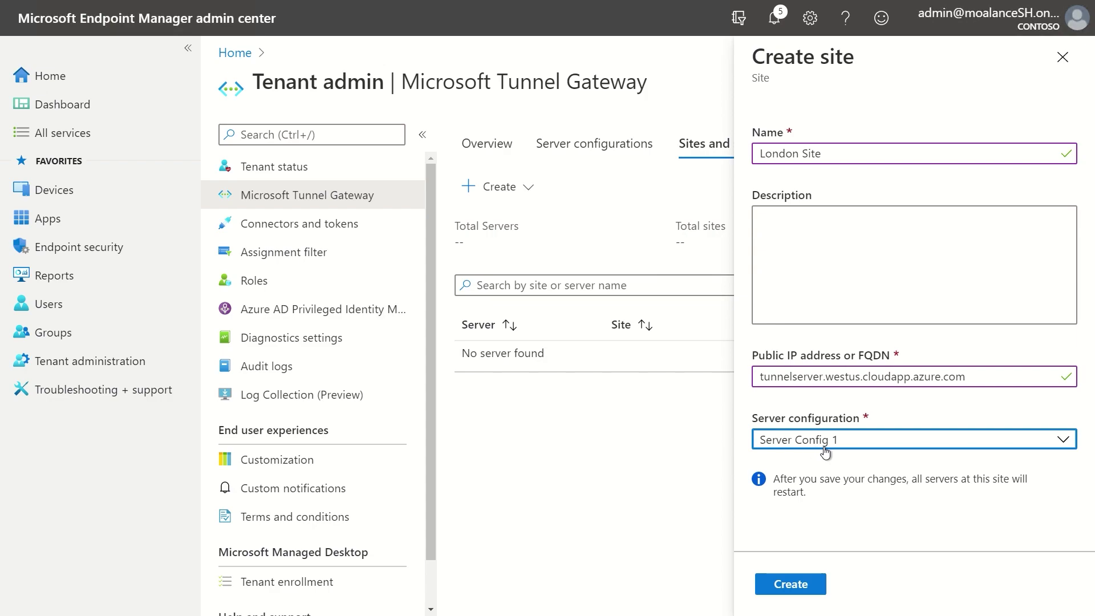
{"action": "left_click", "coordinate": [795, 587]}
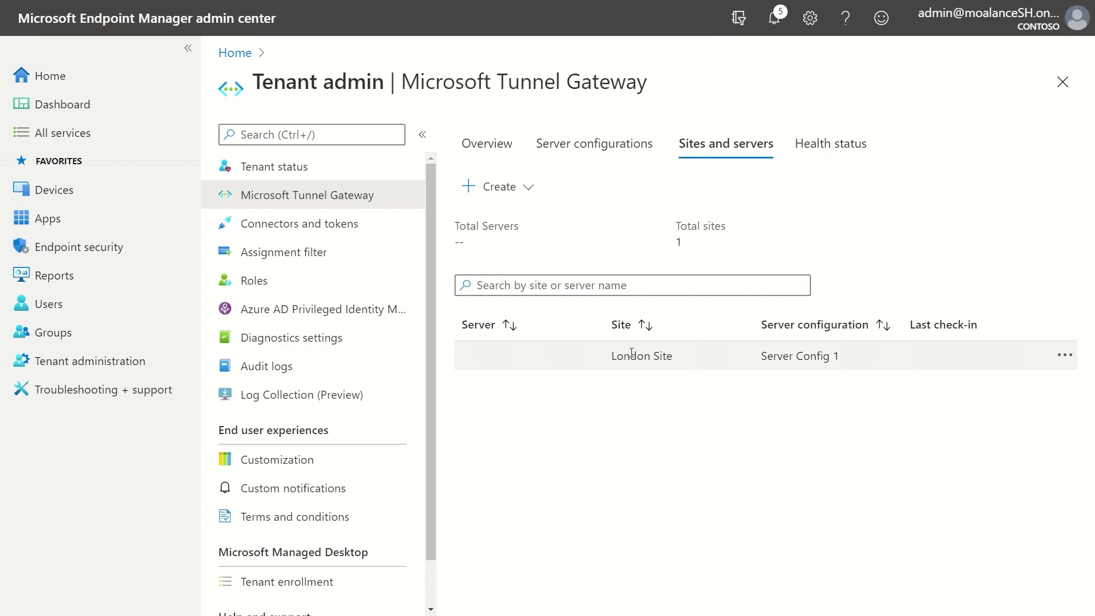
Step: Download the new-server installation script, then check health status showing 1 server online, 1 offline
{"action": "left_click", "coordinate": [497, 188]}
{"action": "left_click", "coordinate": [502, 218]}
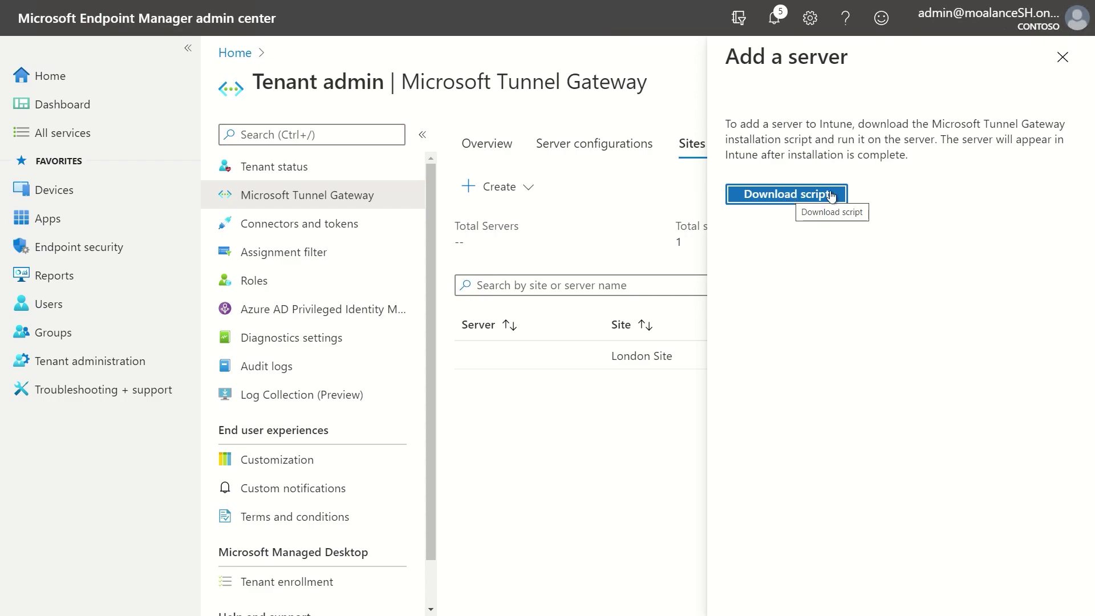
{"action": "left_click", "coordinate": [1062, 57]}
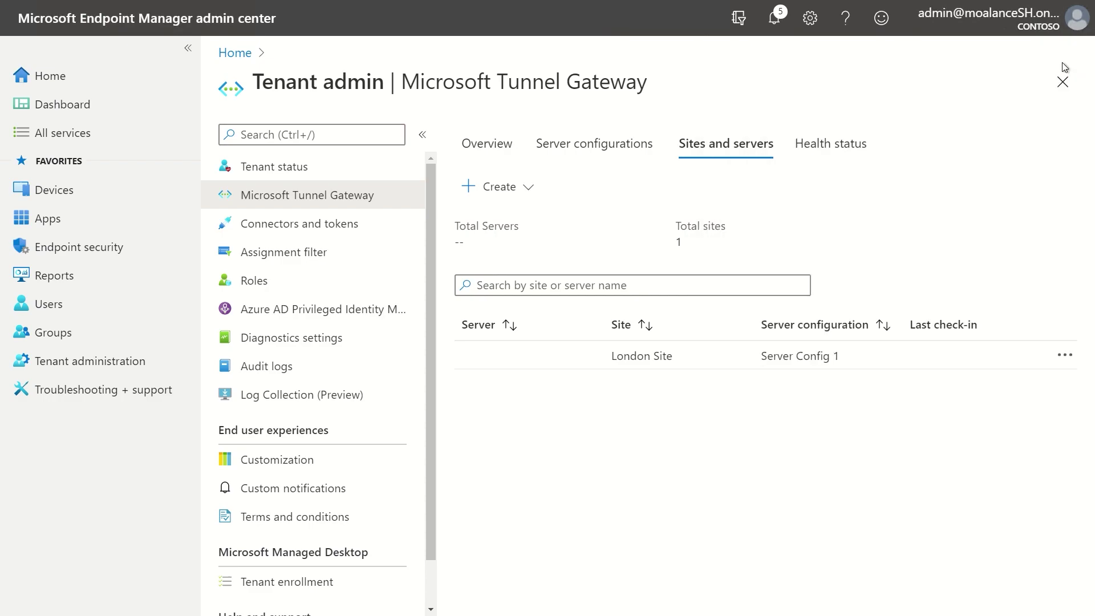
{"action": "left_click", "coordinate": [830, 151]}
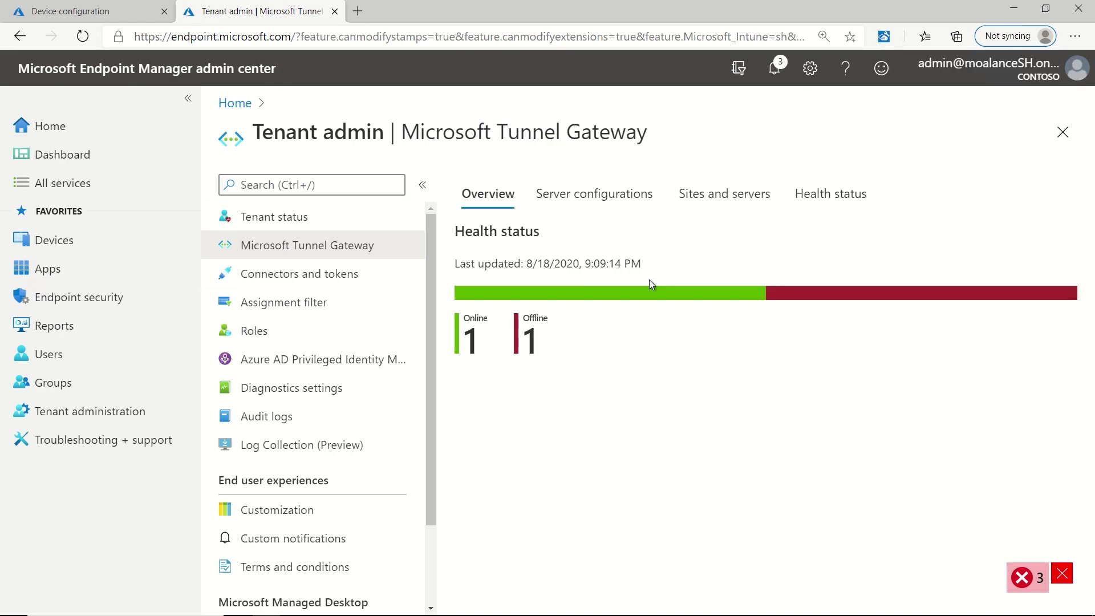
Step: Review the Sites and servers list and the health status of TunnelServer01 and TunnelServer02
{"action": "left_click", "coordinate": [699, 198]}
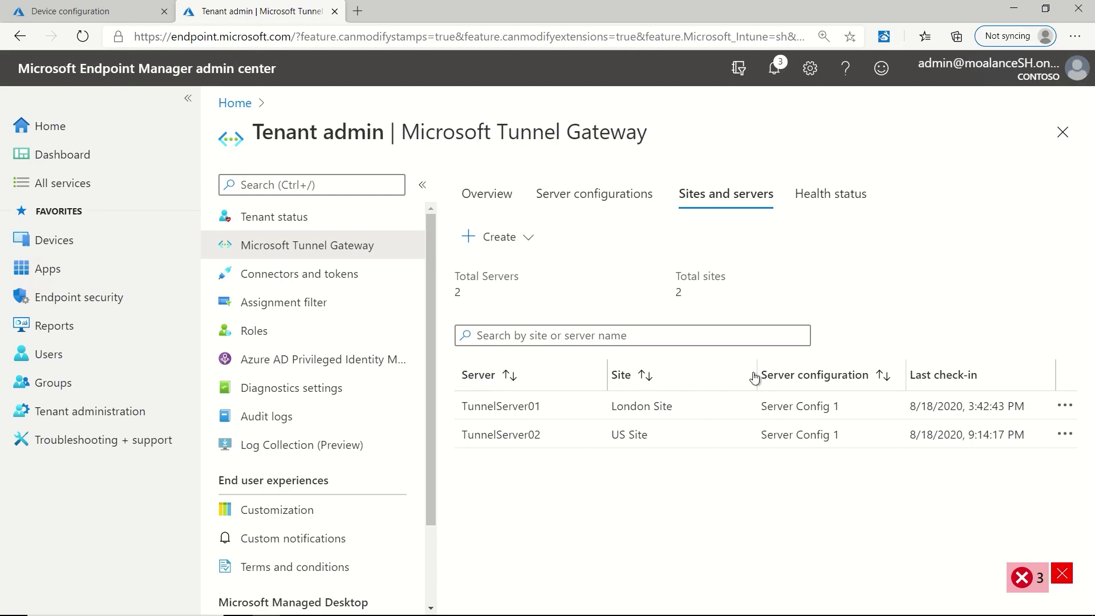
{"action": "left_click", "coordinate": [832, 198]}
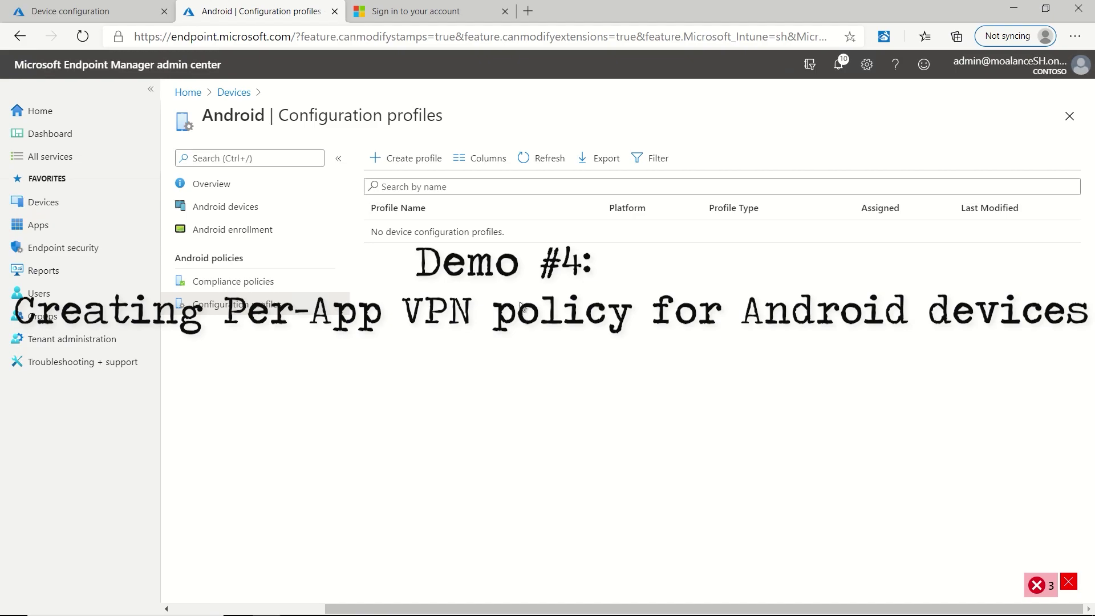
Step: Create a new Android Enterprise configuration profile of the work profile VPN type
{"action": "left_click", "coordinate": [405, 160]}
{"action": "left_click", "coordinate": [722, 165]}
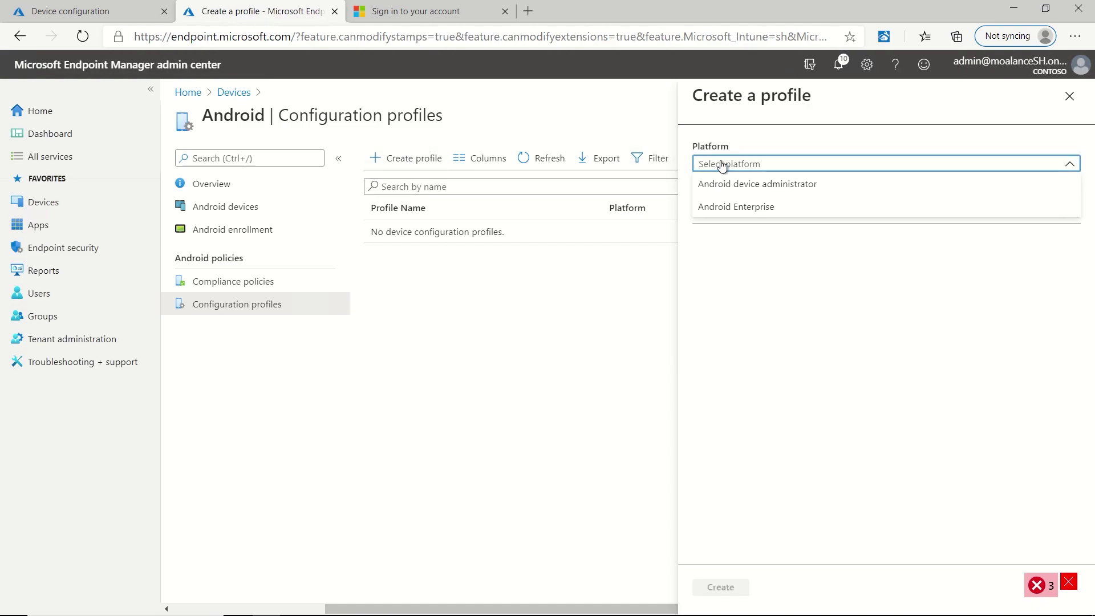
{"action": "left_click", "coordinate": [730, 209]}
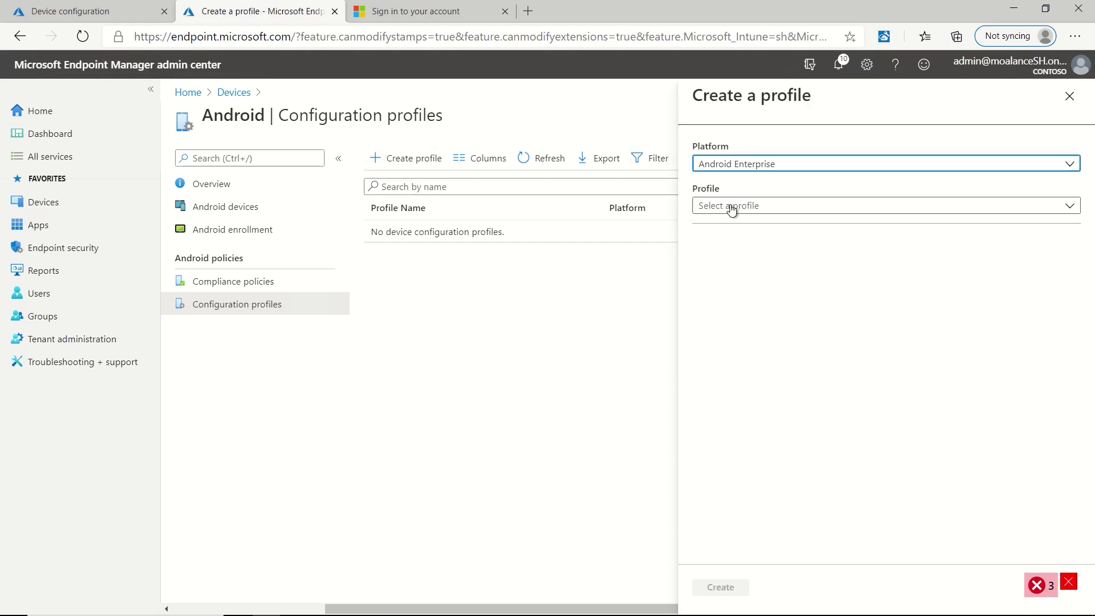
{"action": "left_click", "coordinate": [732, 210]}
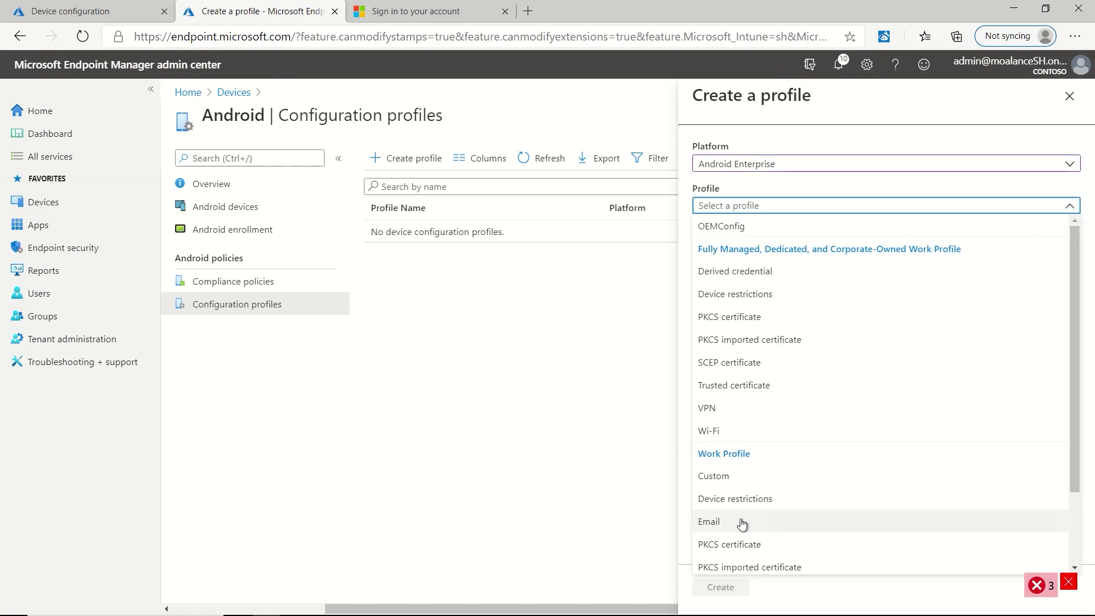
{"action": "scroll", "coordinate": [738, 528], "scroll_direction": "down", "scroll_amount": 3}
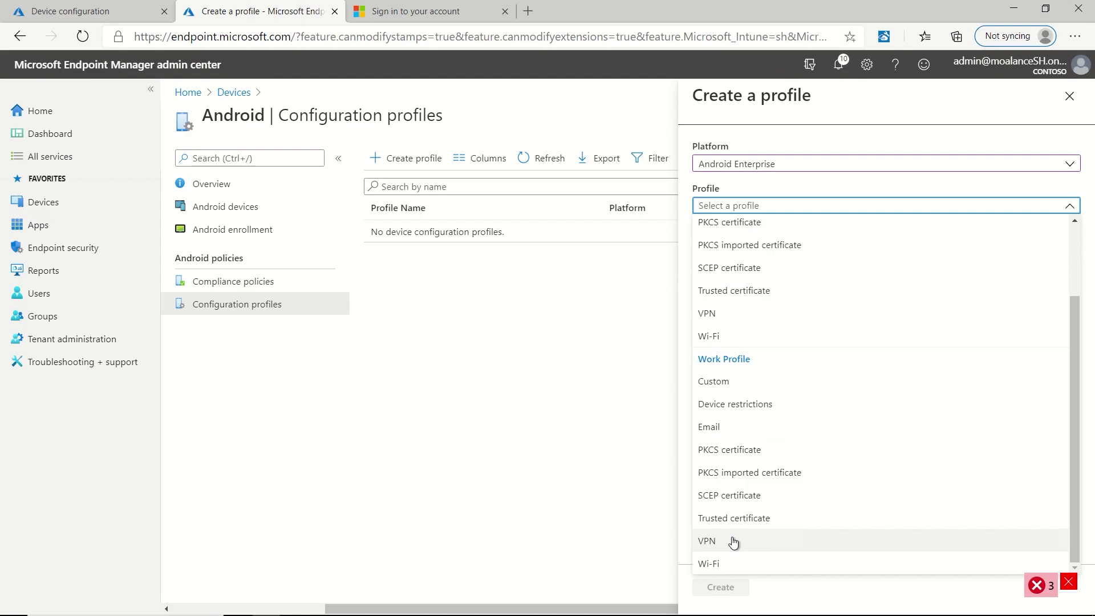
{"action": "left_click", "coordinate": [733, 542]}
{"action": "left_click", "coordinate": [720, 591]}
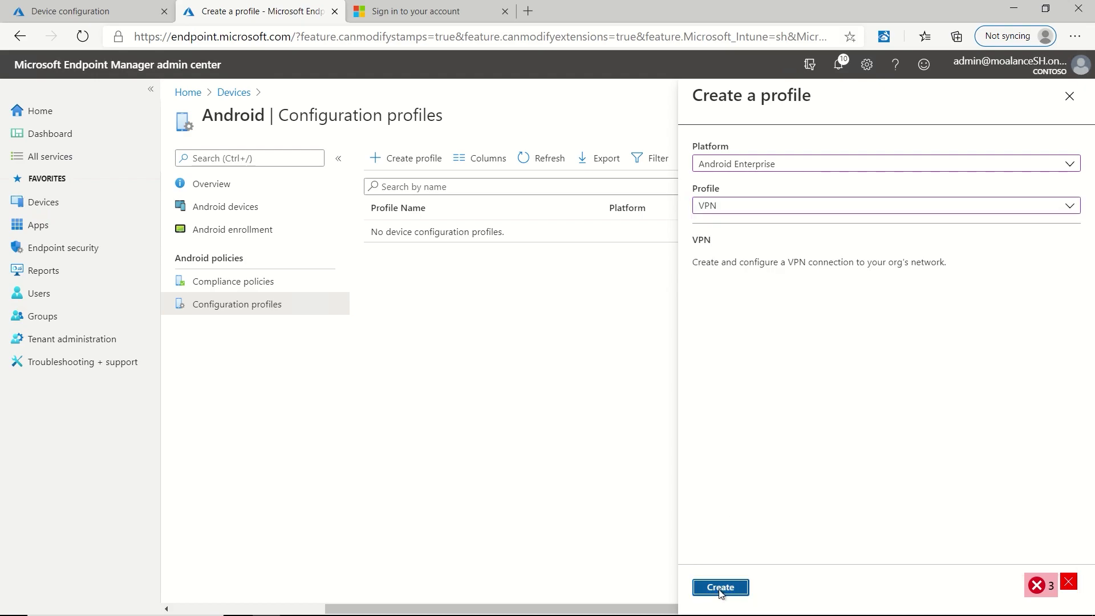
Step: Name the profile 'Android Tunnel' and continue to its configuration settings
{"action": "left_click", "coordinate": [375, 201]}
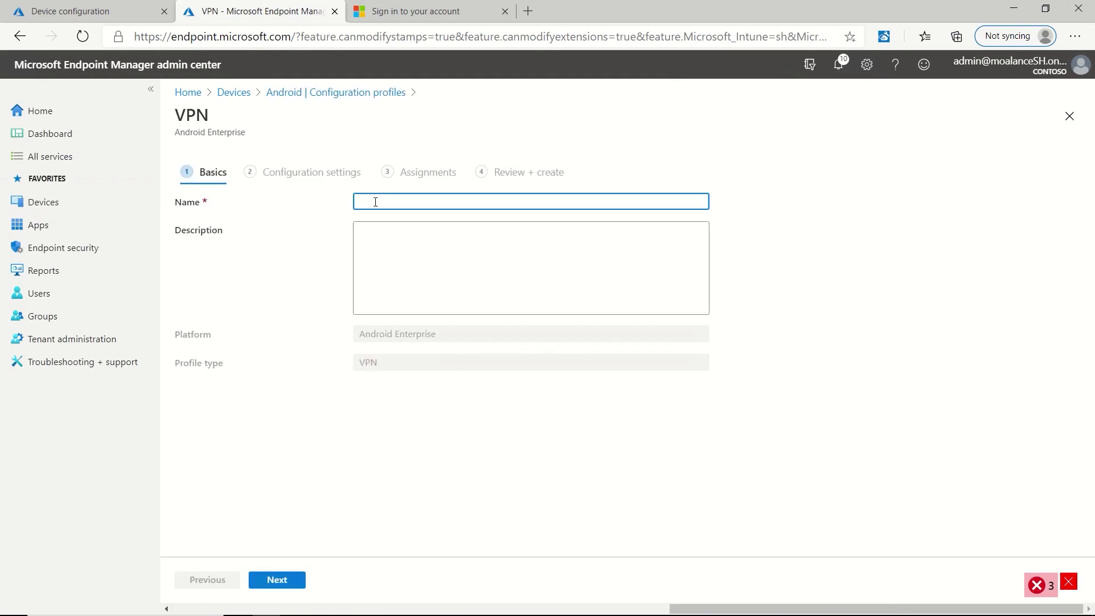
{"action": "type", "text": "Android Tunnel"}
{"action": "left_click", "coordinate": [276, 580]}
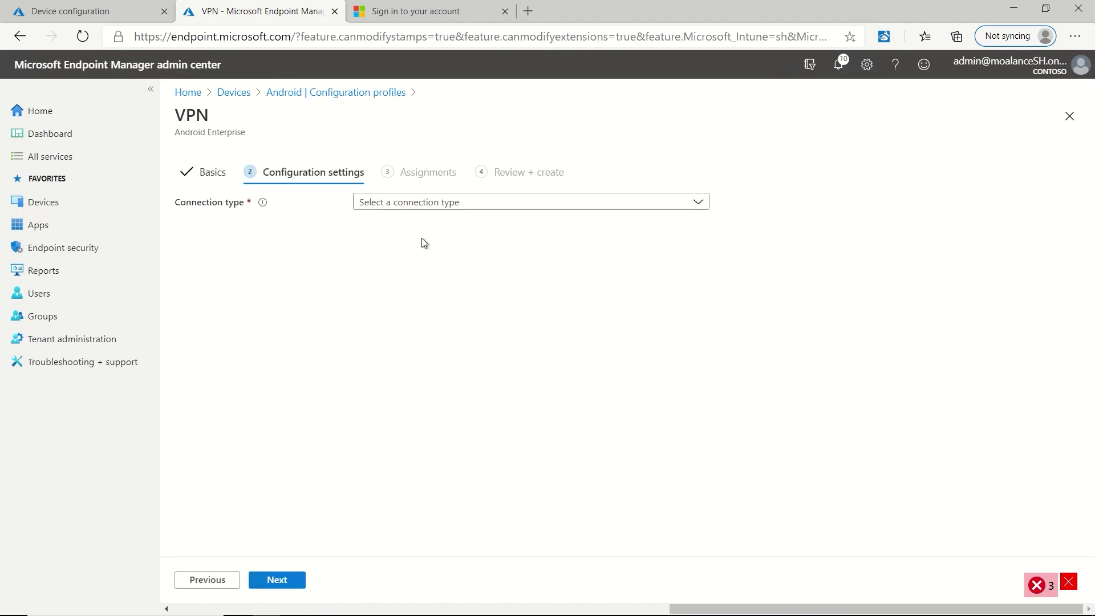
Step: Set a Microsoft Tunnel connection 'Contoso VPN' pointing at tunnelserver.westus.cloudapp.azure.com
{"action": "left_click", "coordinate": [443, 204]}
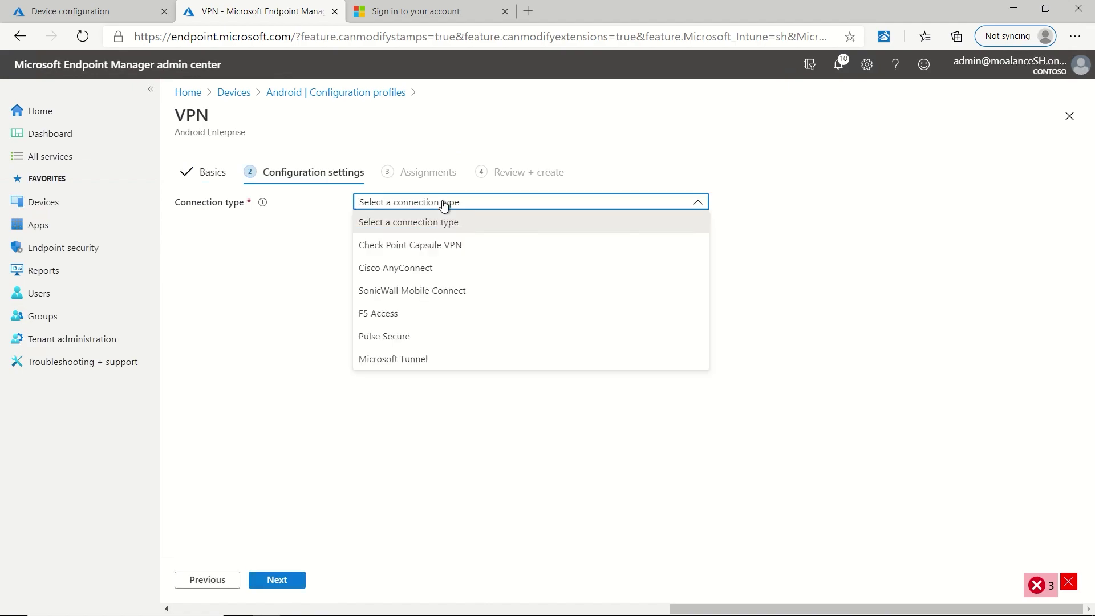
{"action": "left_click", "coordinate": [405, 360]}
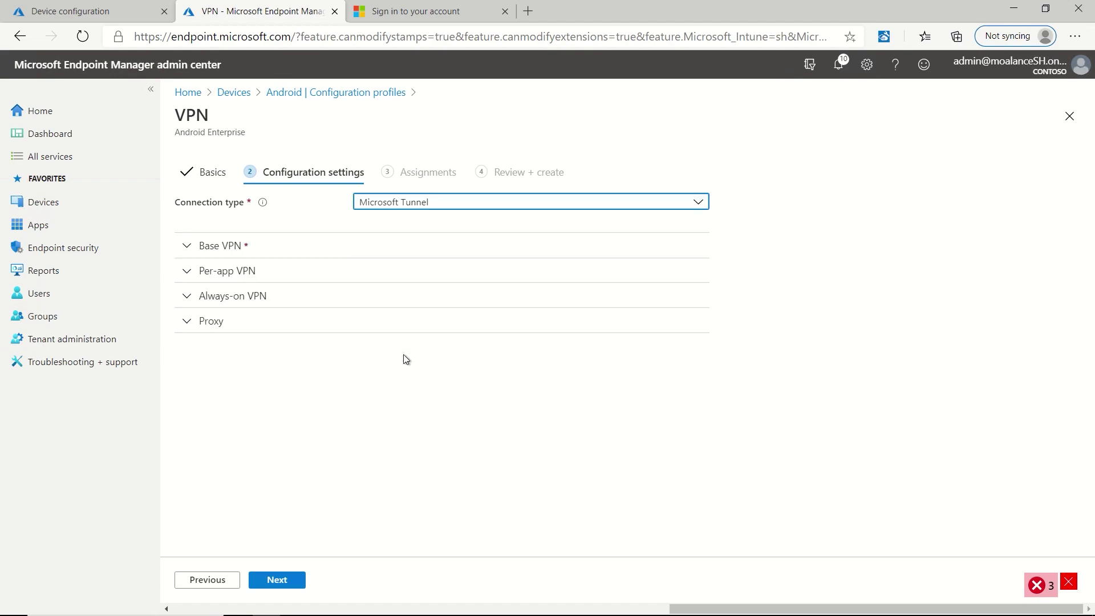
{"action": "left_click", "coordinate": [284, 250]}
{"action": "left_click", "coordinate": [414, 276]}
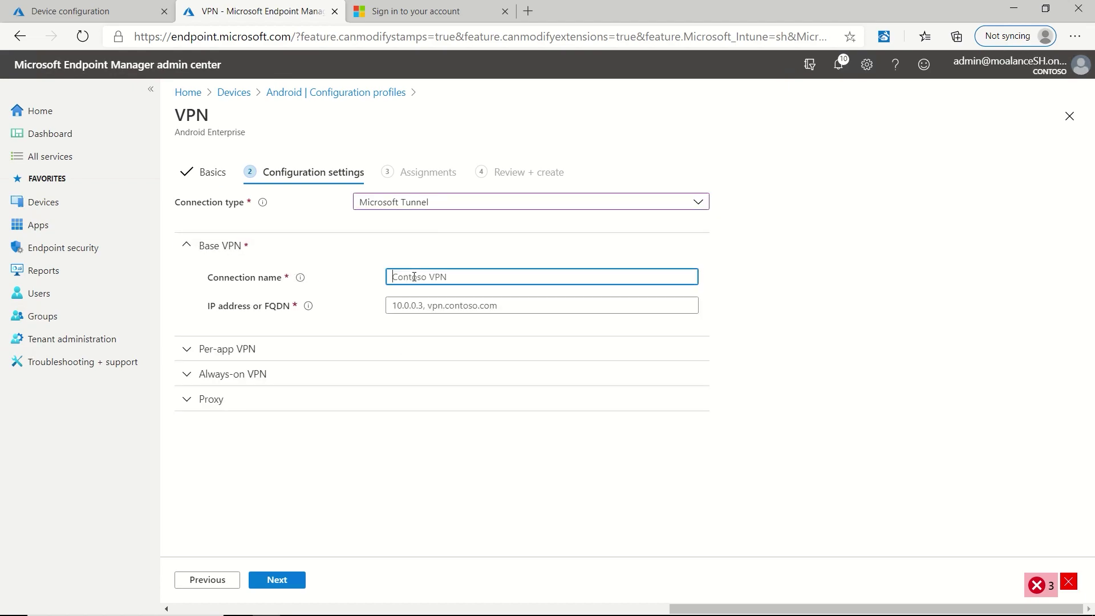
{"action": "type", "text": "Contoso VPN"}
{"action": "left_click", "coordinate": [407, 306]}
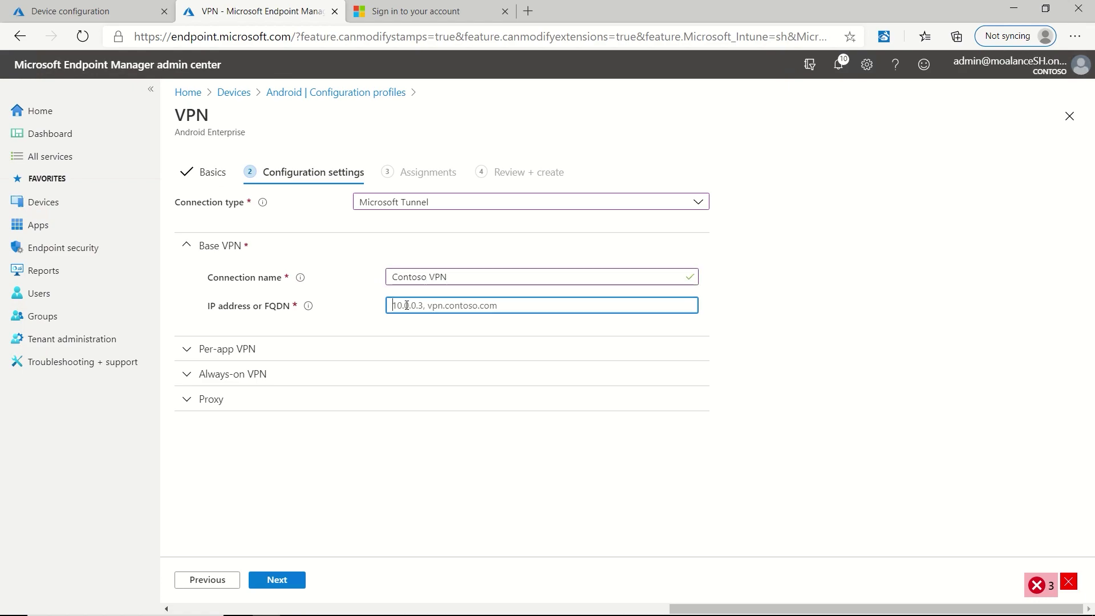
{"action": "type", "text": "tunnelserver.westus.cloudapp.azure.com"}
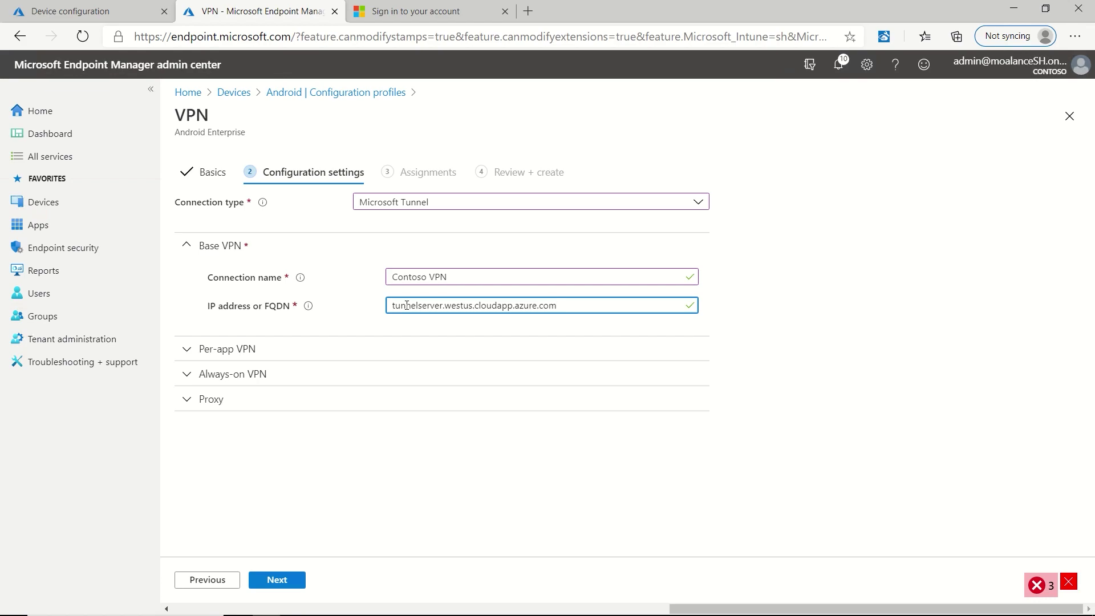
{"action": "left_click", "coordinate": [238, 349]}
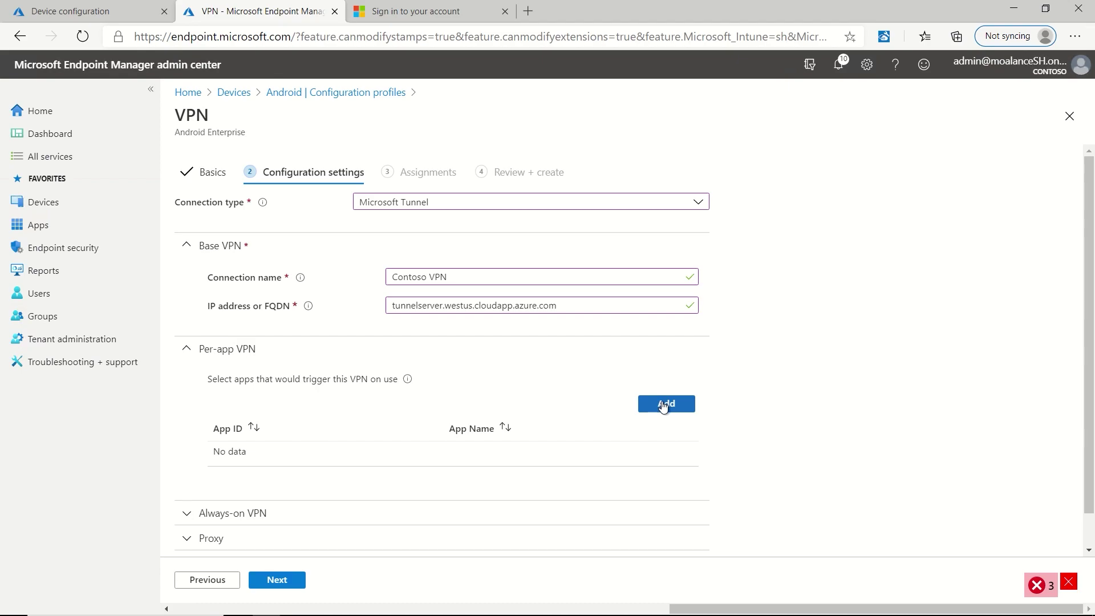
Step: Add Microsoft Edge as a per-app VPN trigger app
{"action": "left_click", "coordinate": [665, 404]}
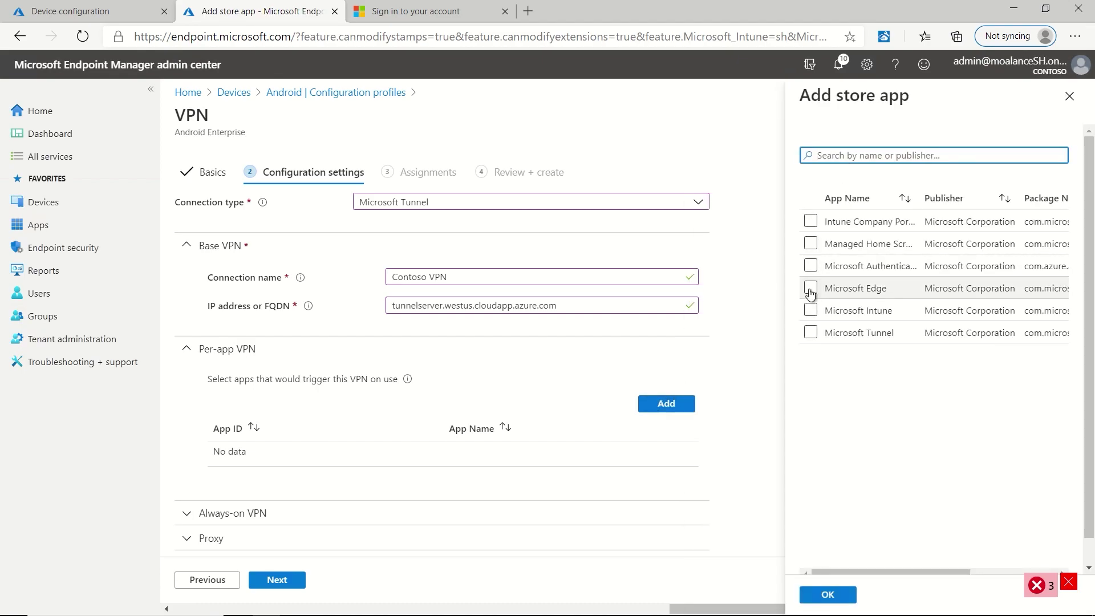
{"action": "left_click", "coordinate": [810, 288]}
{"action": "left_click", "coordinate": [827, 595]}
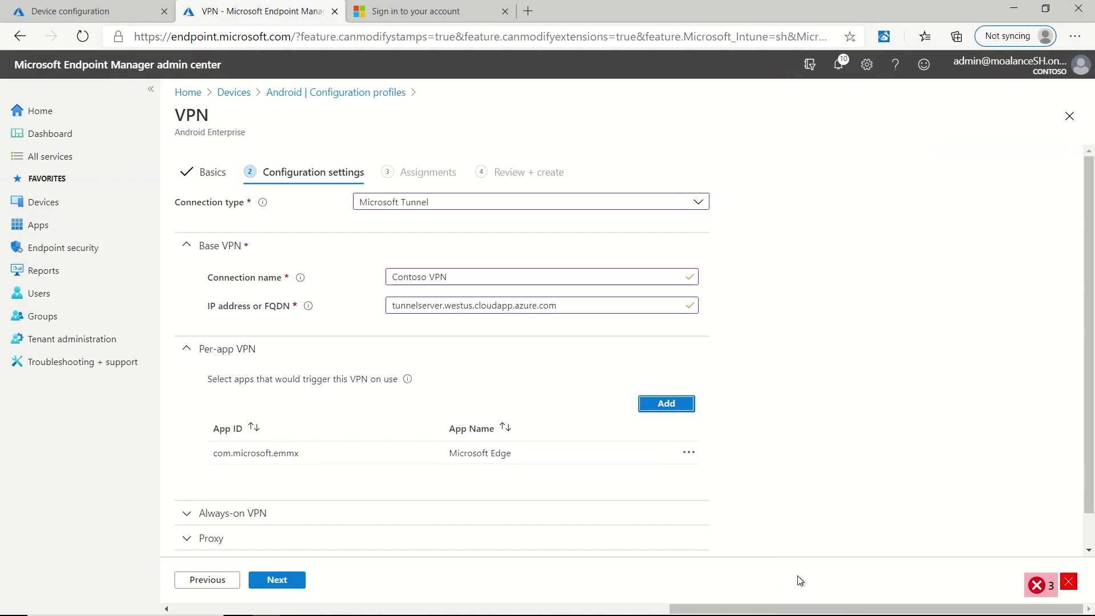
Step: Review the Always-on VPN and Proxy settings of the profile
{"action": "left_click", "coordinate": [251, 517]}
{"action": "scroll", "coordinate": [412, 488], "scroll_direction": "down", "scroll_amount": 2}
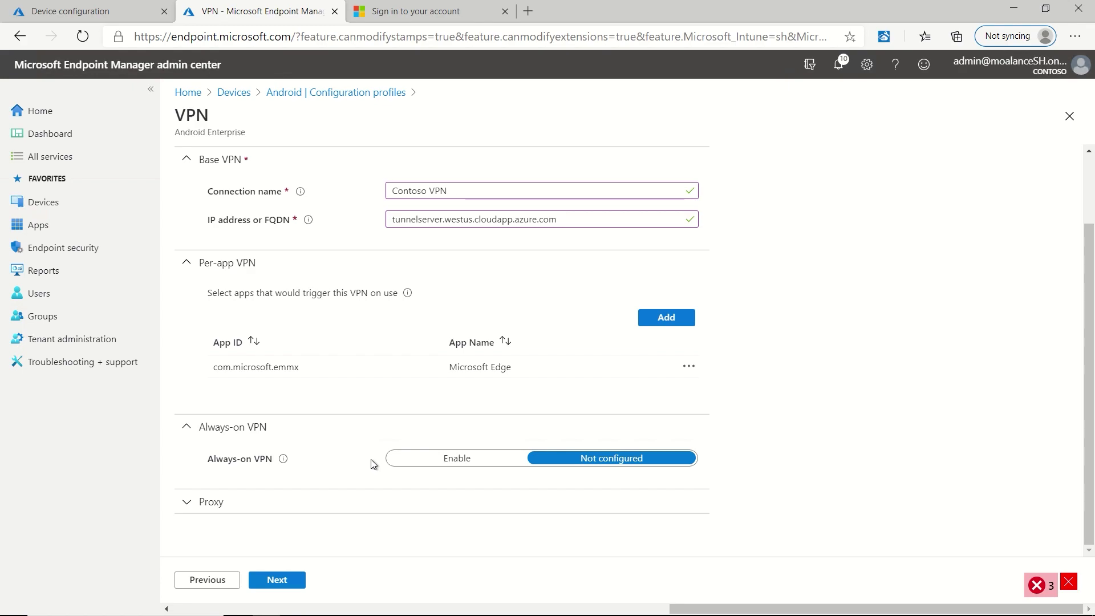
{"action": "left_click", "coordinate": [264, 506]}
{"action": "scroll", "coordinate": [330, 447], "scroll_direction": "down", "scroll_amount": 2}
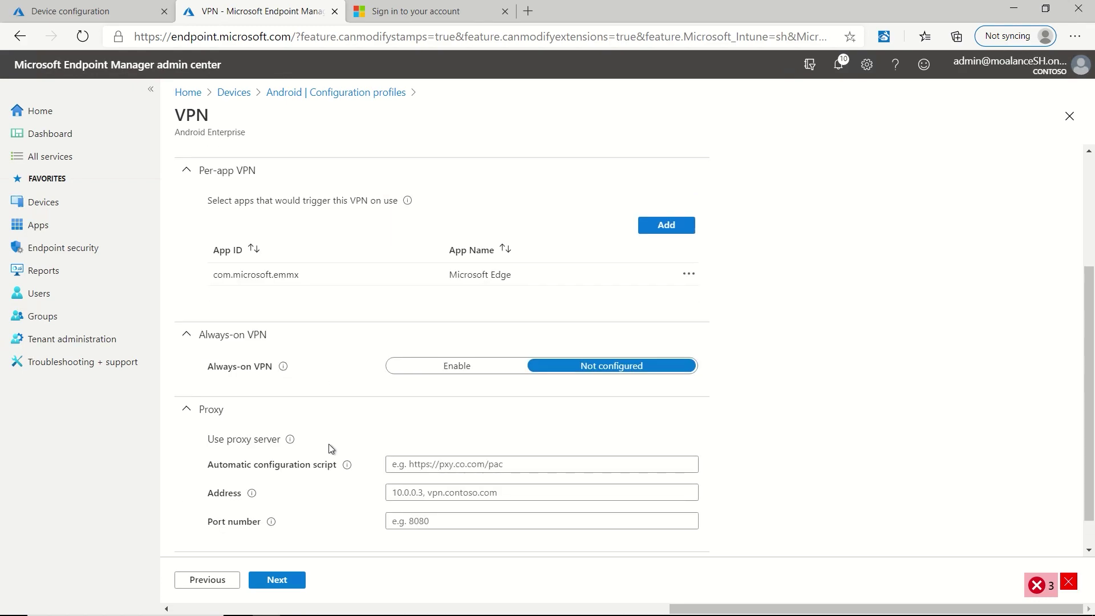
Step: Assign the Android Tunnel profile to All users and create it after review
{"action": "left_click", "coordinate": [283, 582]}
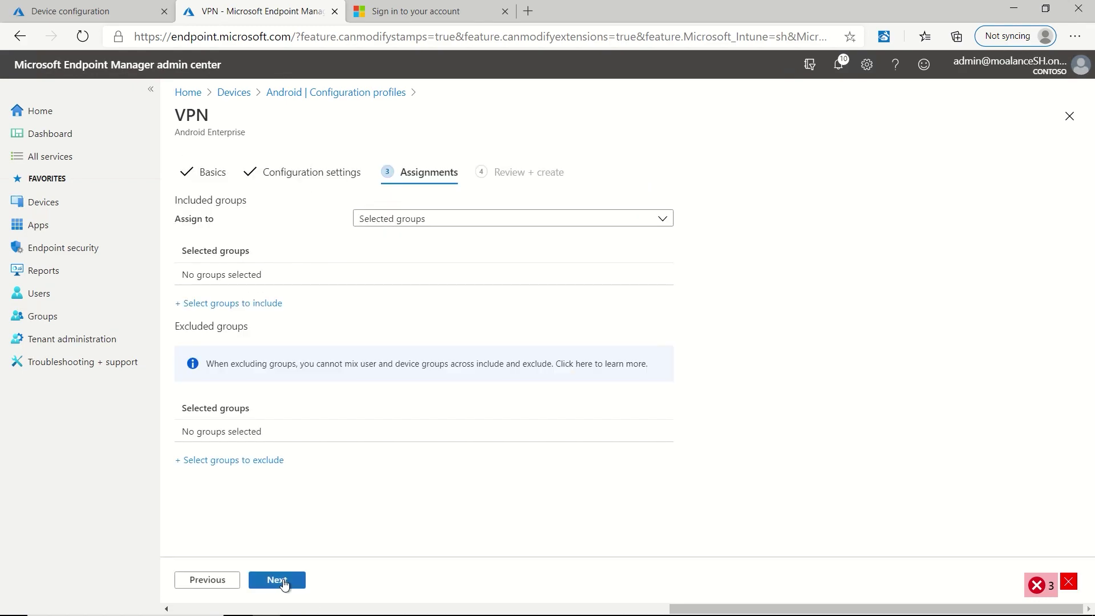
{"action": "left_click", "coordinate": [383, 219]}
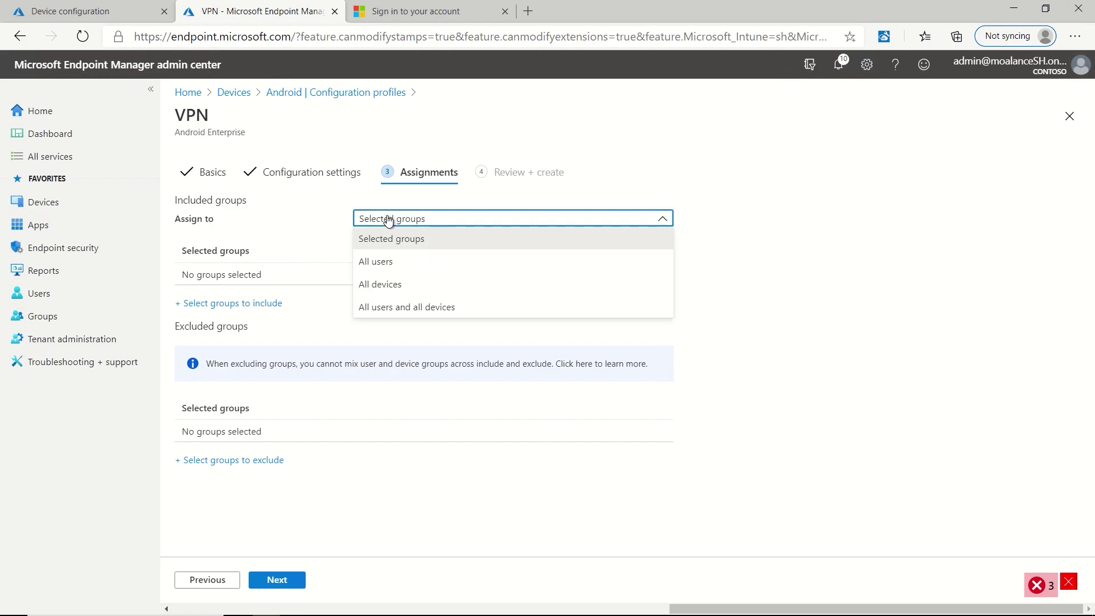
{"action": "left_click", "coordinate": [388, 263]}
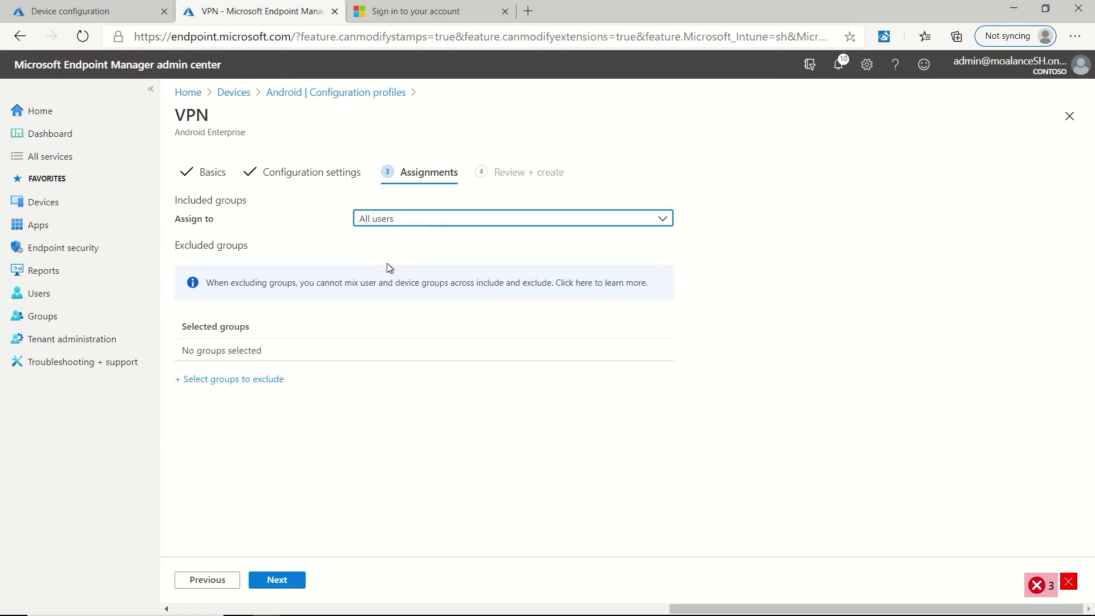
{"action": "left_click", "coordinate": [287, 581]}
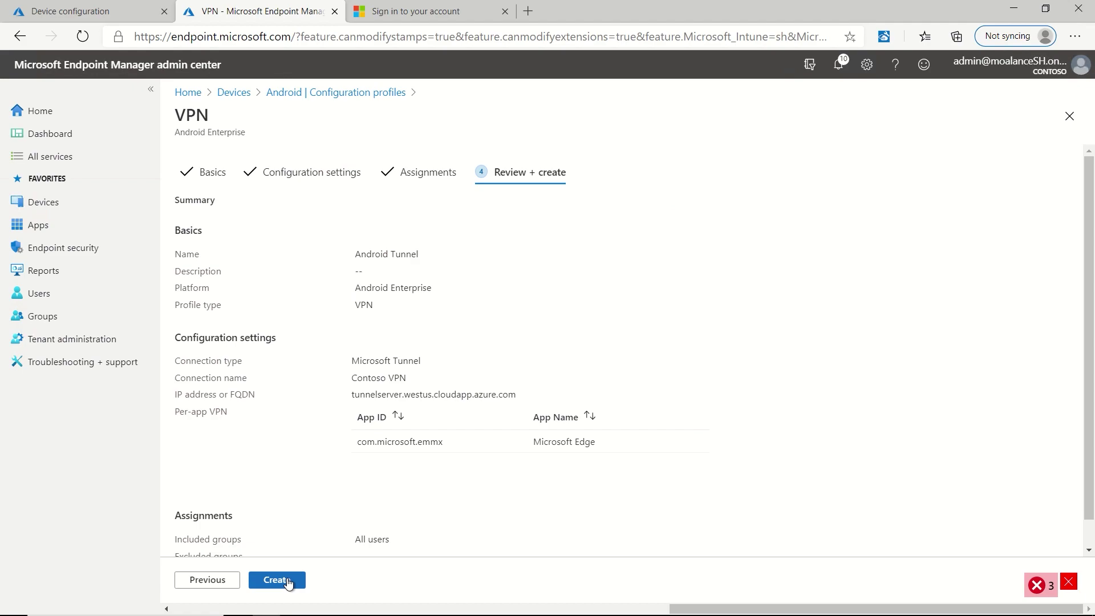
{"action": "left_click", "coordinate": [278, 580]}
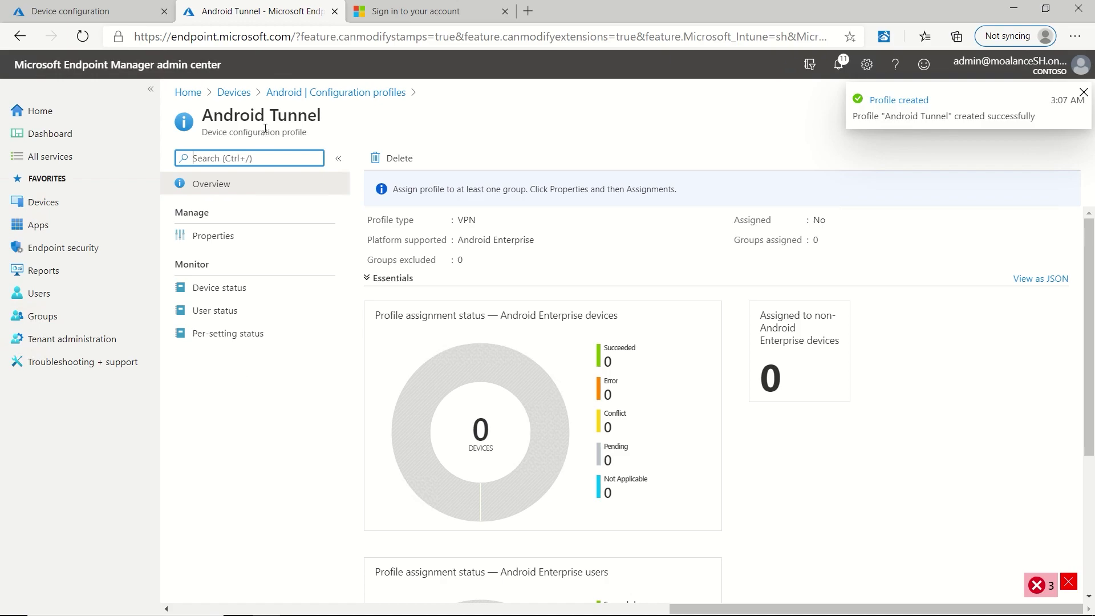
Step: Open Microsoft Edge from All apps and view its Properties
{"action": "left_click", "coordinate": [71, 228]}
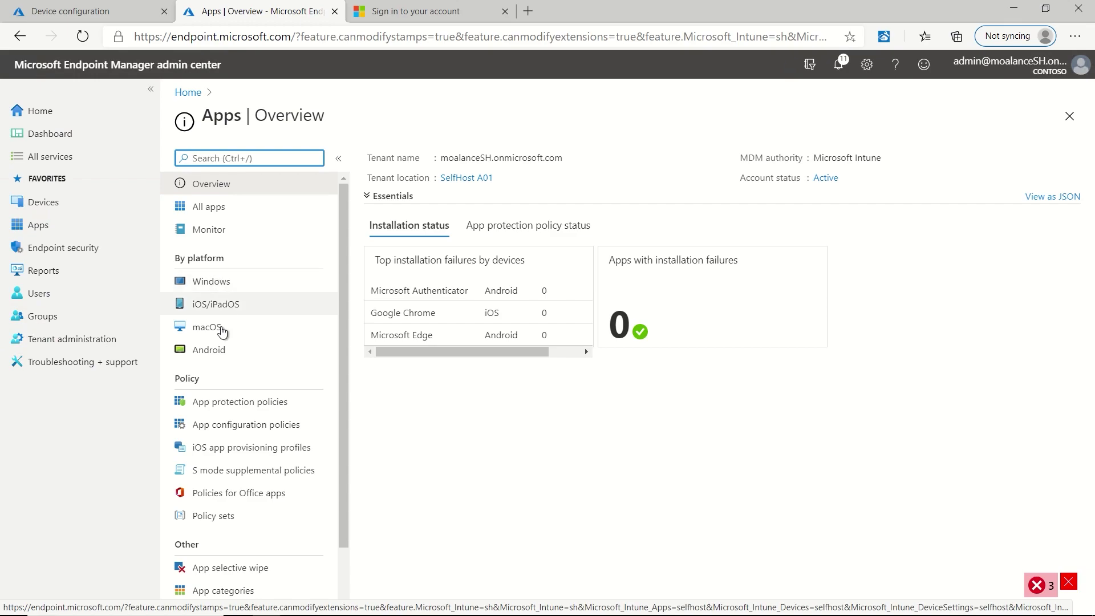
{"action": "left_click", "coordinate": [231, 210]}
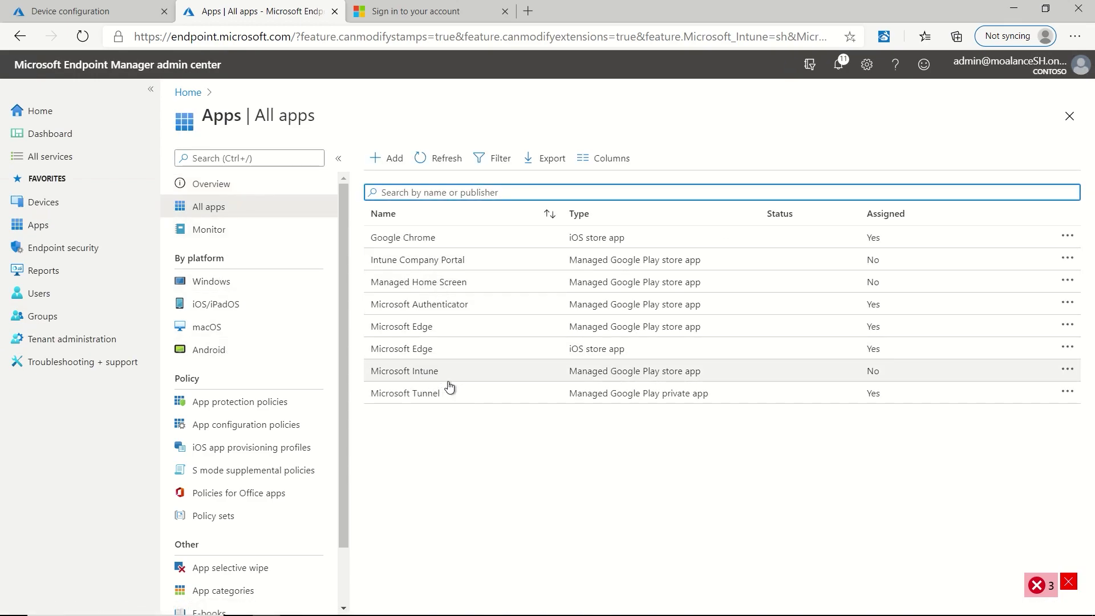
{"action": "left_click", "coordinate": [419, 328]}
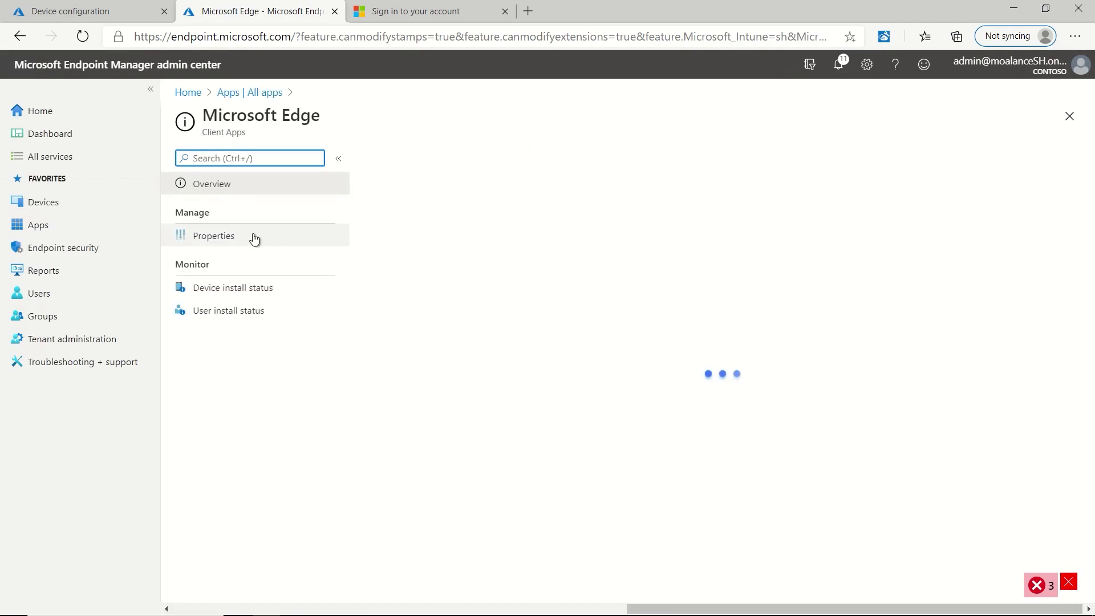
{"action": "left_click", "coordinate": [246, 237]}
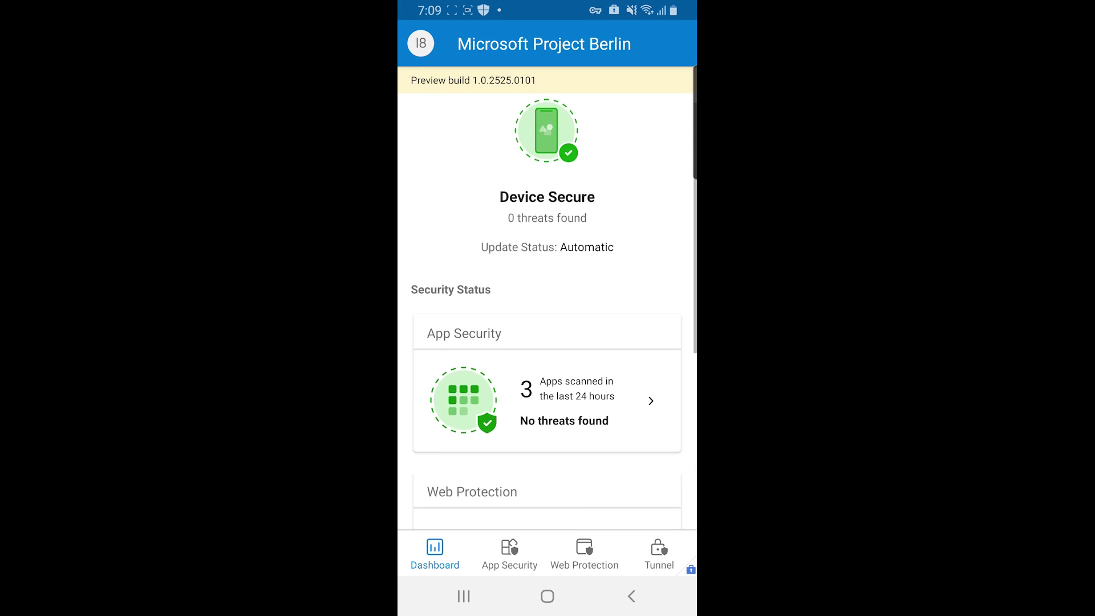
Step: Browse Defender's App Security and Web Protection pages, then review the Tunnel tab's Berlin connection details
{"action": "scroll", "coordinate": [547, 312], "scroll_direction": "down", "scroll_amount": 3}
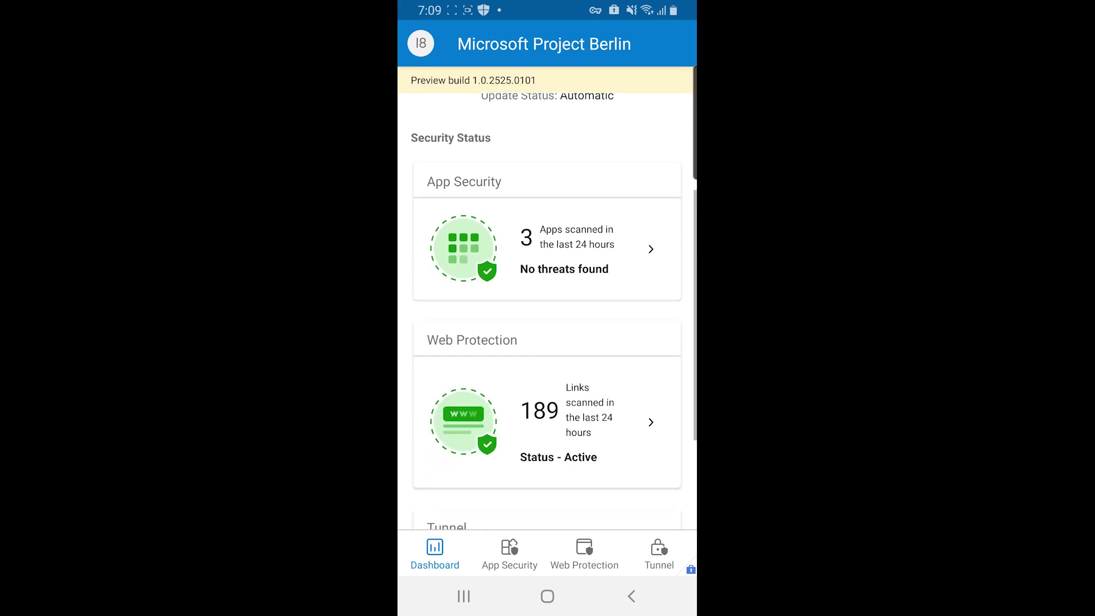
{"action": "scroll", "coordinate": [547, 312], "scroll_direction": "down", "scroll_amount": 2}
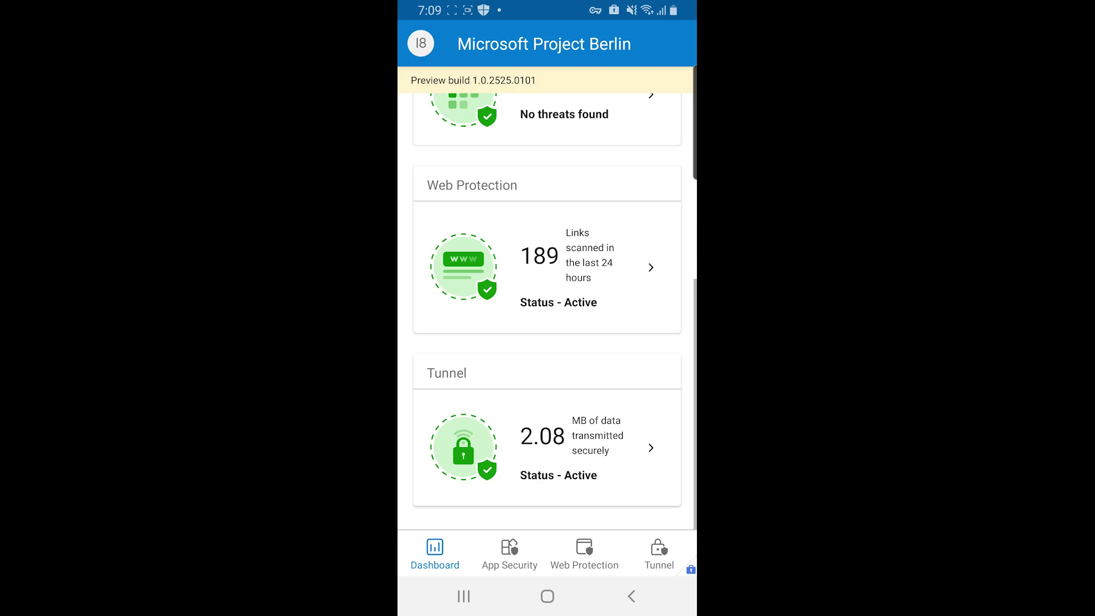
{"action": "left_click", "coordinate": [509, 552]}
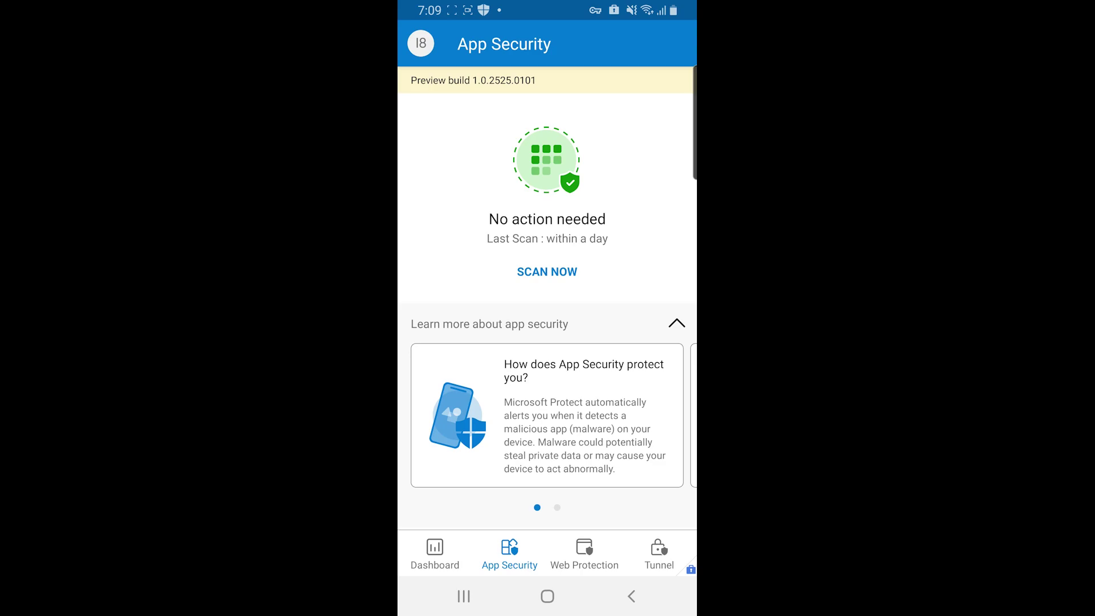
{"action": "left_click", "coordinate": [584, 552]}
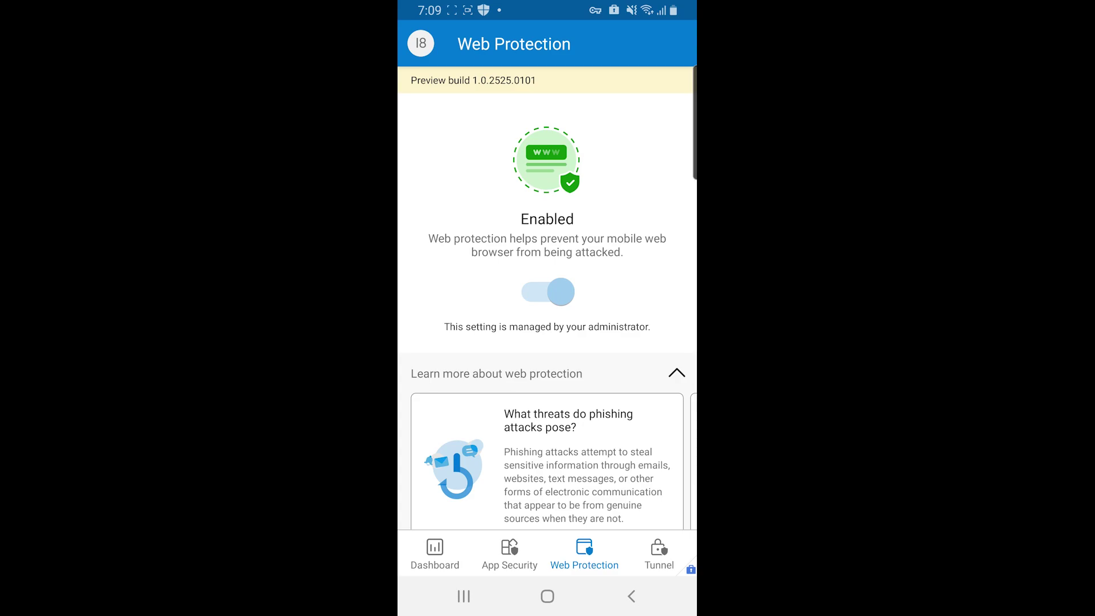
{"action": "left_click", "coordinate": [659, 552]}
{"action": "scroll", "coordinate": [548, 314], "scroll_direction": "down", "scroll_amount": 5}
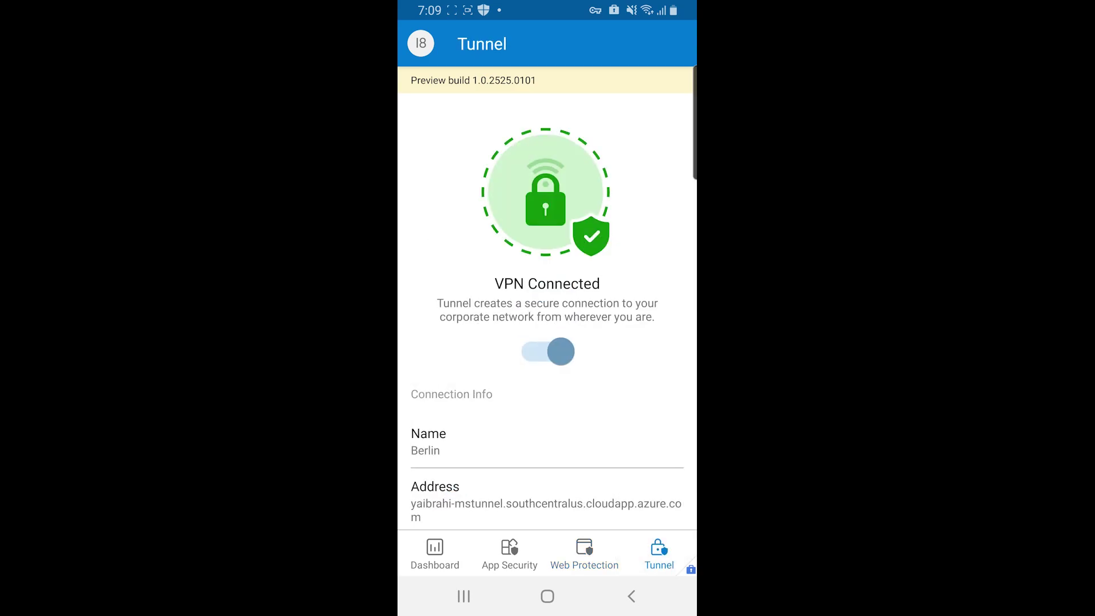
{"action": "scroll", "coordinate": [547, 314], "scroll_direction": "down", "scroll_amount": 3}
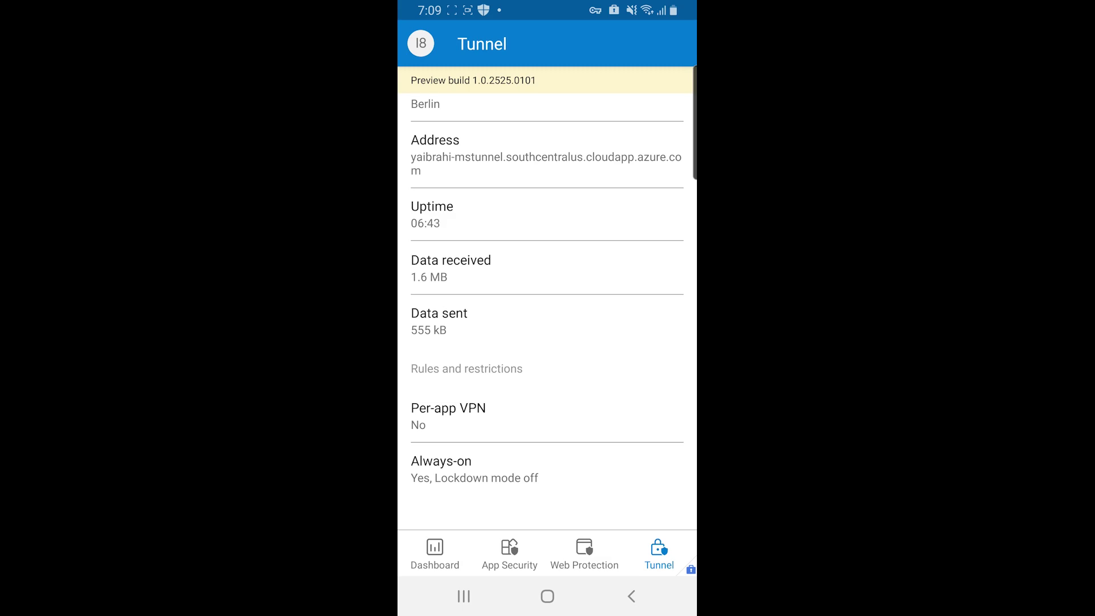
Step: Install Test Virus from the work Play Store and check the threat notifications
{"action": "left_click", "coordinate": [548, 596]}
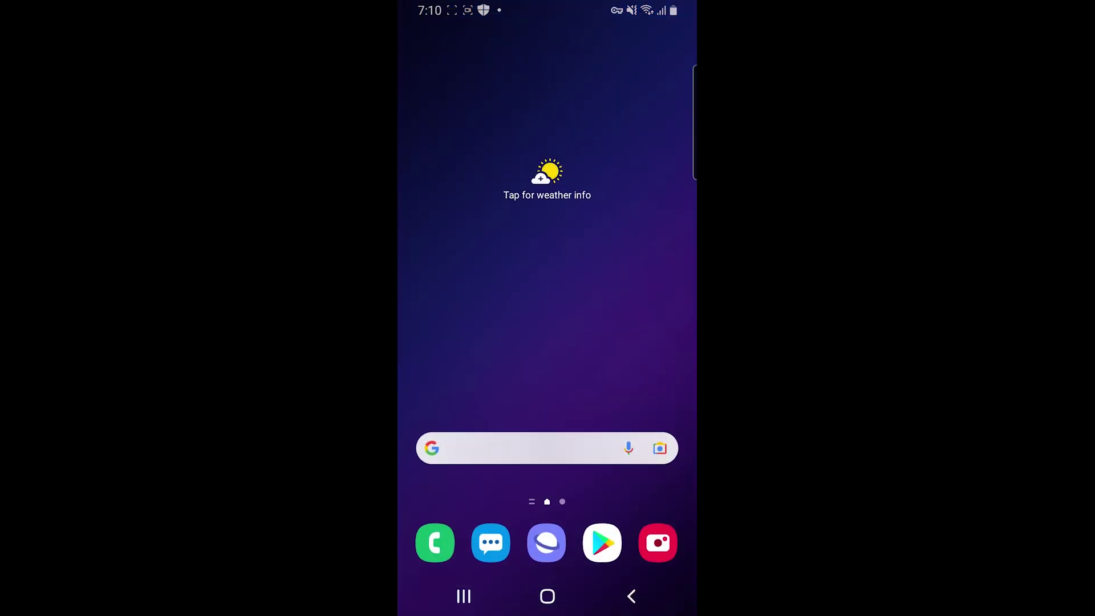
{"action": "left_click_drag", "start_coordinate": [548, 428], "coordinate": [547, 200]}
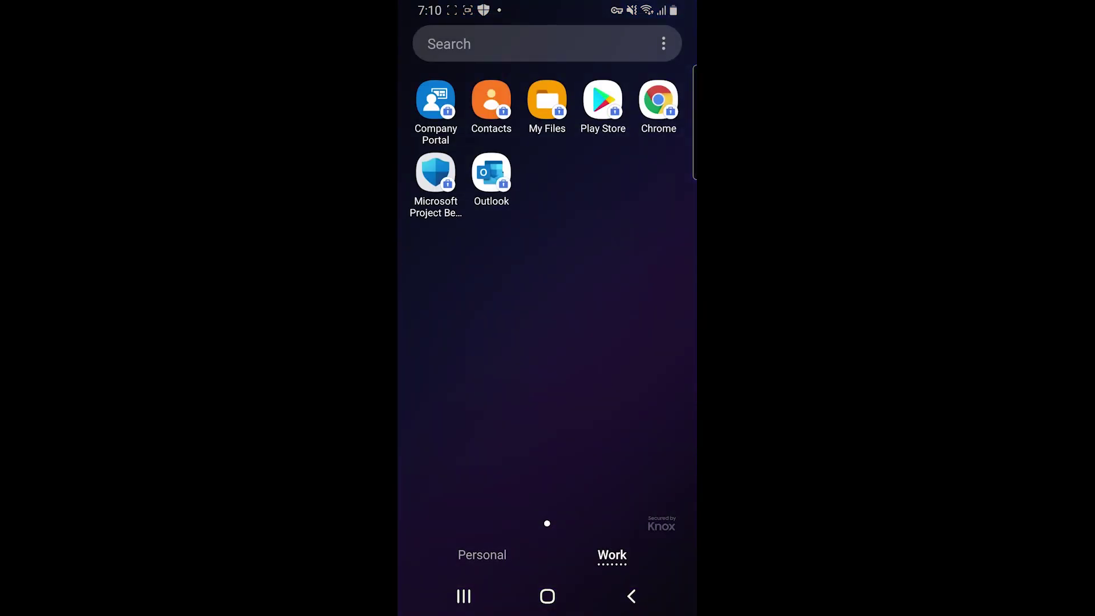
{"action": "left_click", "coordinate": [603, 100]}
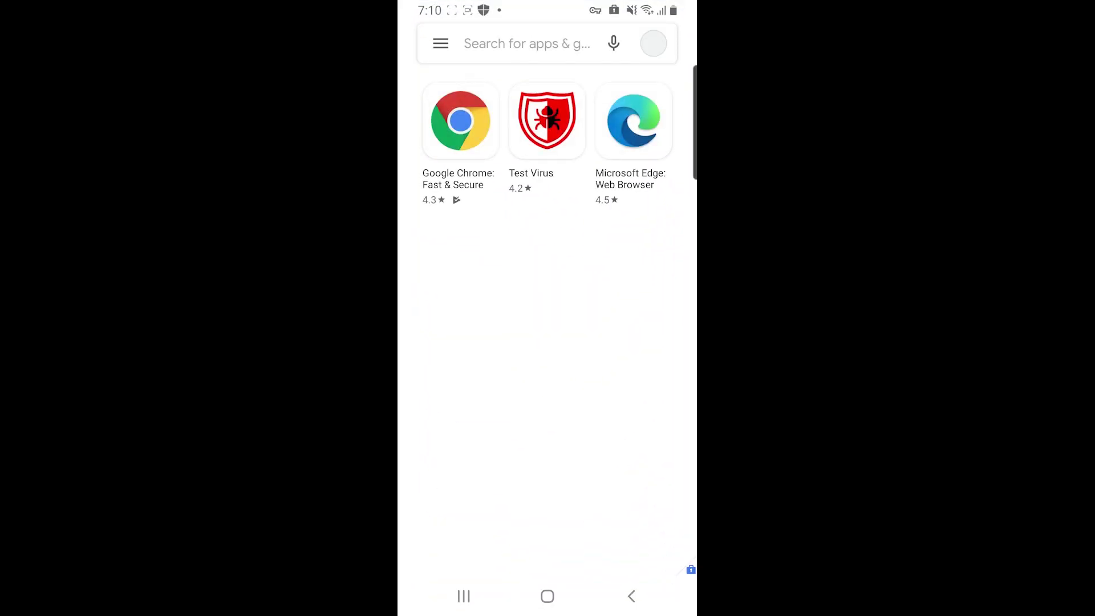
{"action": "left_click", "coordinate": [547, 120]}
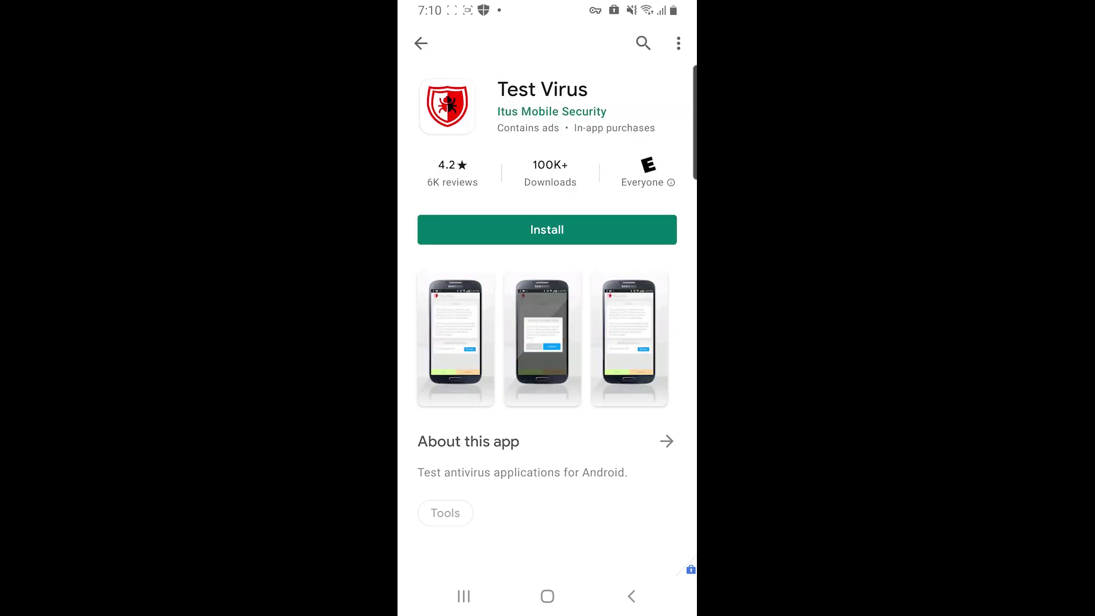
{"action": "left_click", "coordinate": [547, 230]}
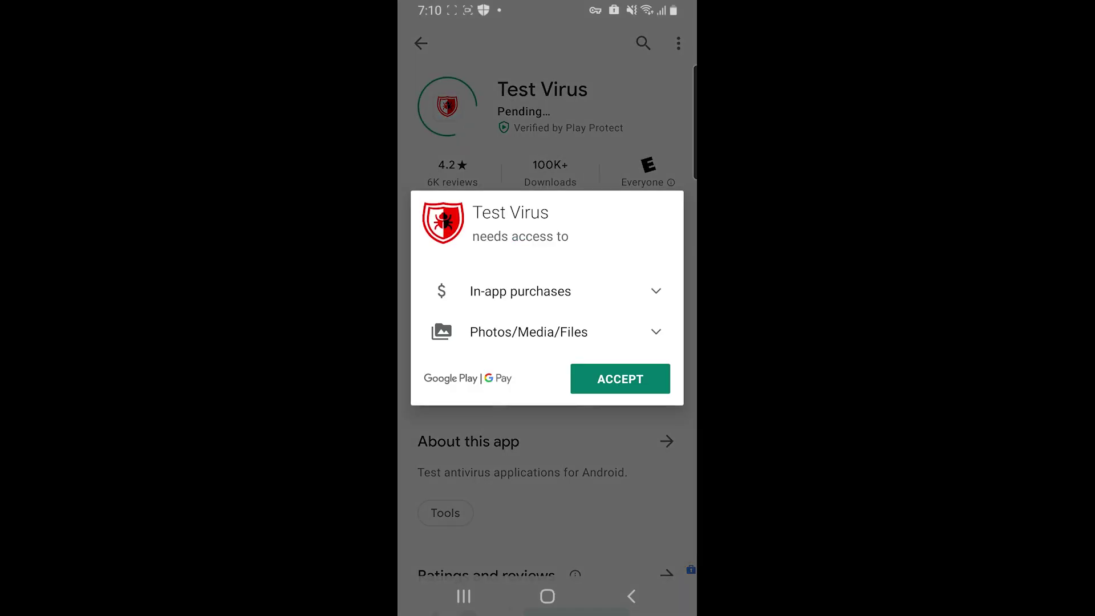
{"action": "left_click", "coordinate": [622, 379]}
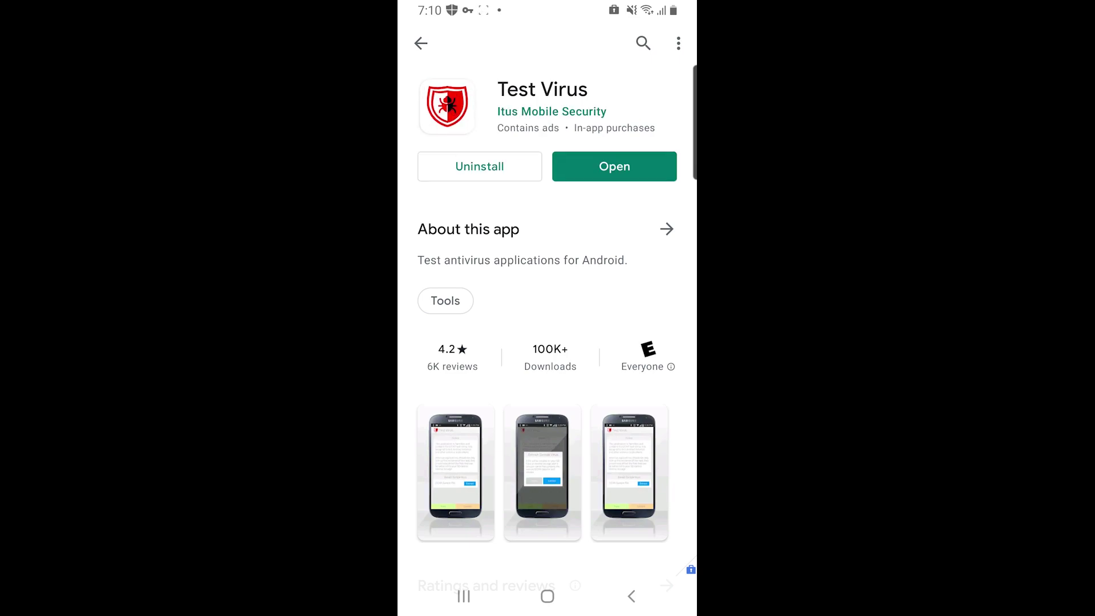
{"action": "left_click_drag", "start_coordinate": [547, 5], "coordinate": [548, 399]}
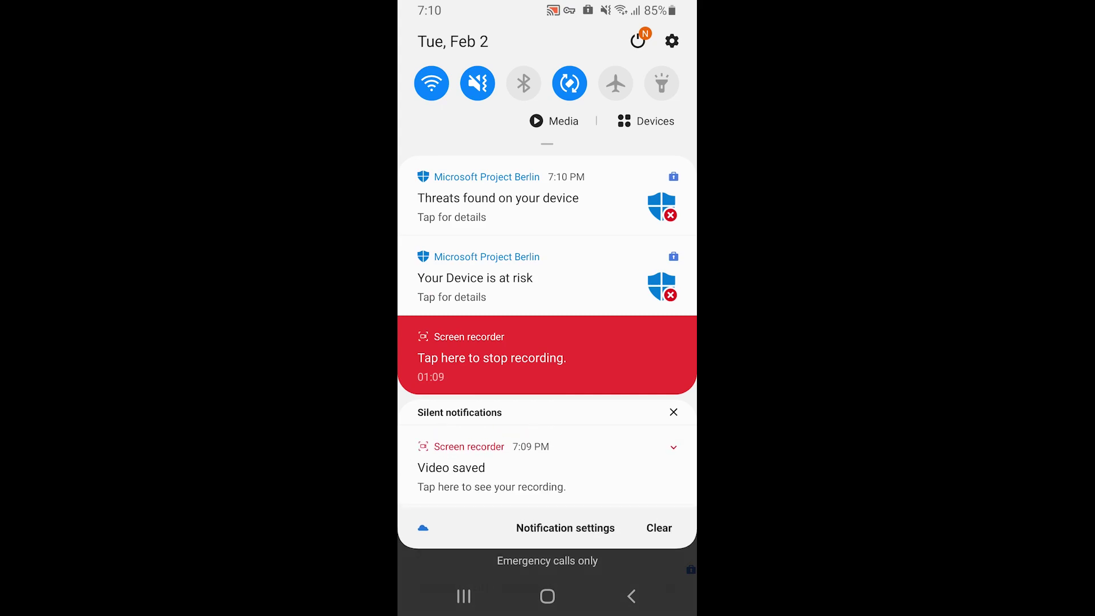
Step: Uninstall the detected Test Virus app and confirm the dashboard shows Device Secure
{"action": "left_click", "coordinate": [498, 205]}
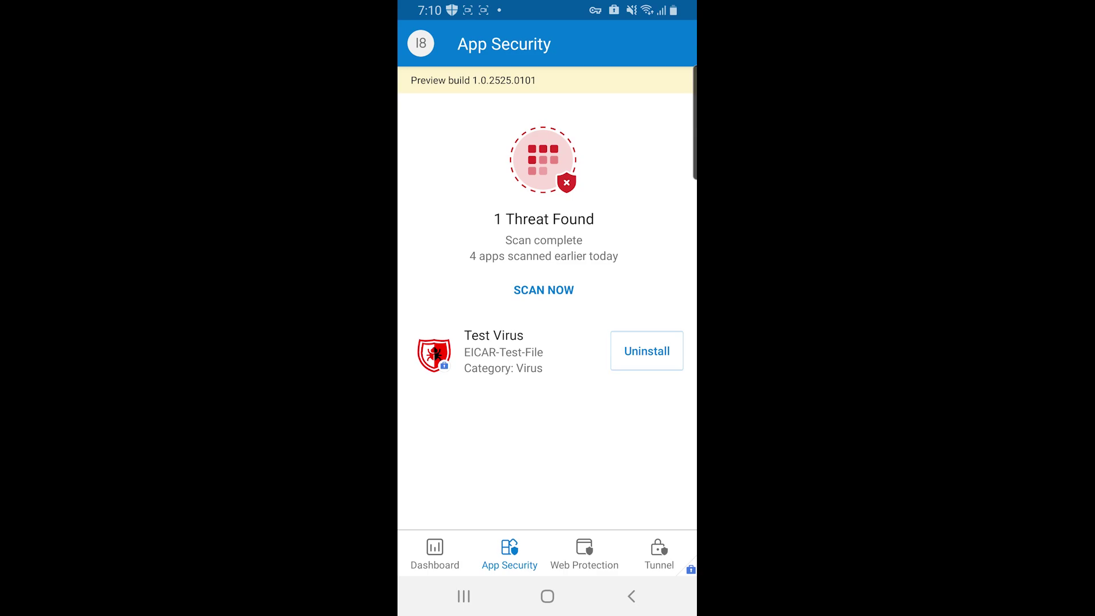
{"action": "left_click", "coordinate": [435, 552]}
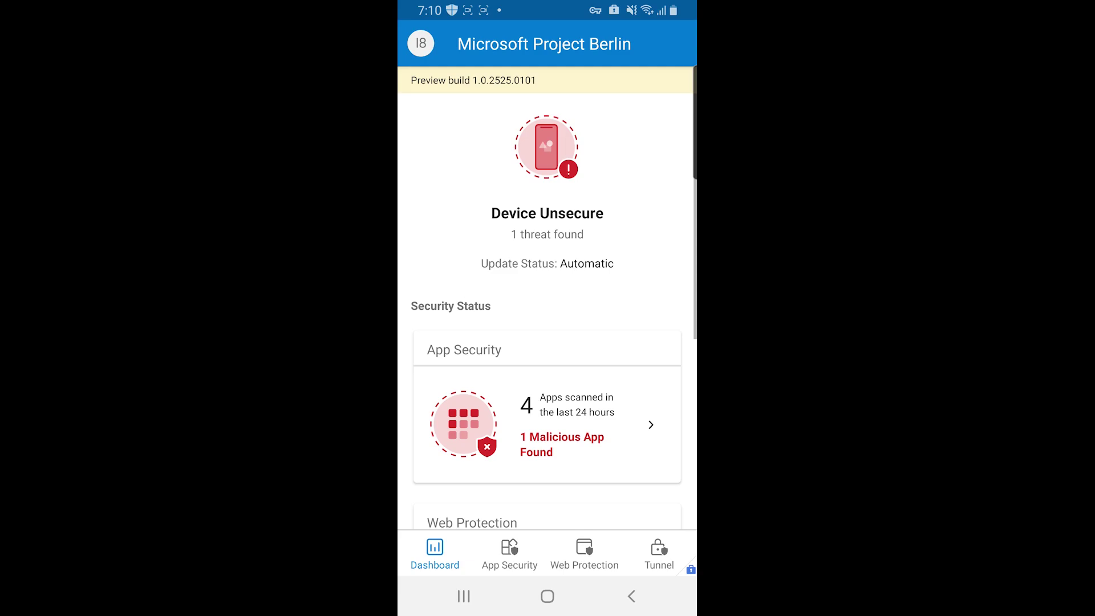
{"action": "scroll", "coordinate": [548, 308], "scroll_direction": "down", "scroll_amount": 2}
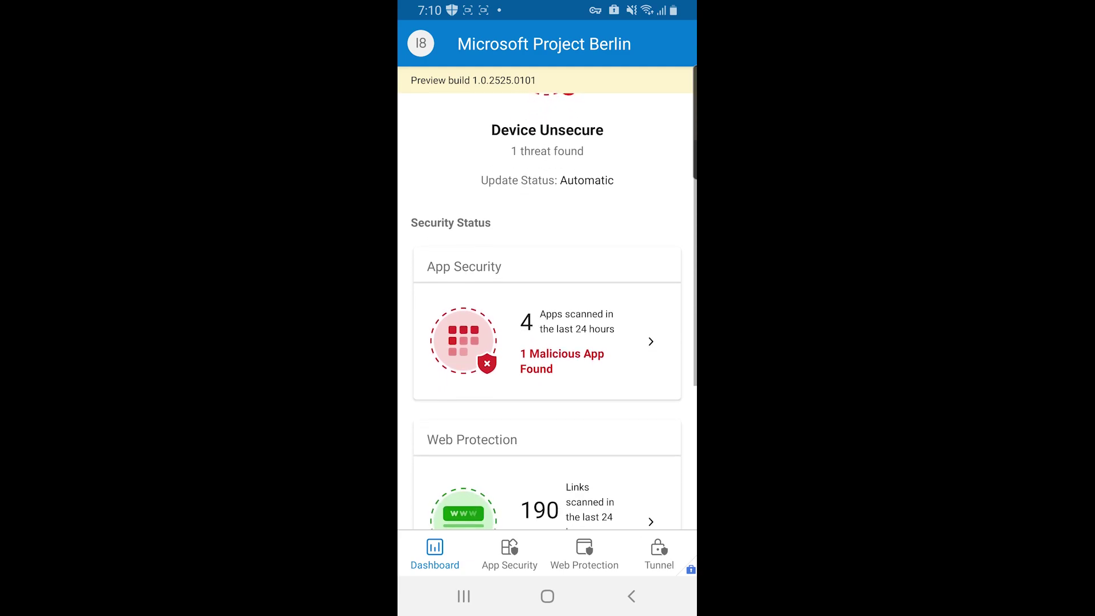
{"action": "left_click", "coordinate": [510, 552]}
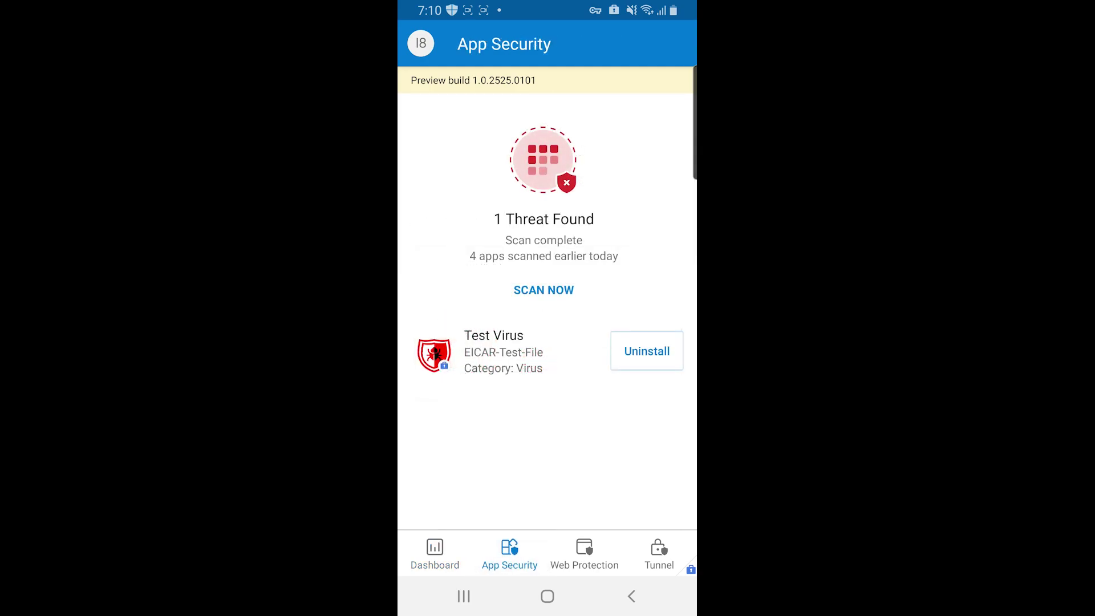
{"action": "left_click", "coordinate": [646, 350]}
{"action": "left_click", "coordinate": [614, 530]}
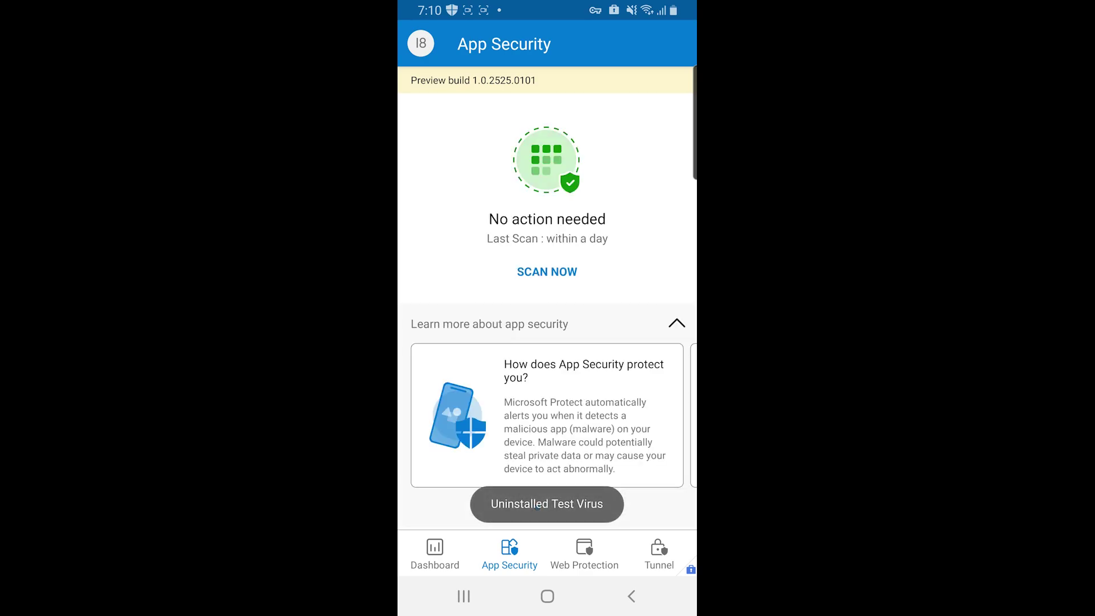
{"action": "left_click", "coordinate": [435, 554]}
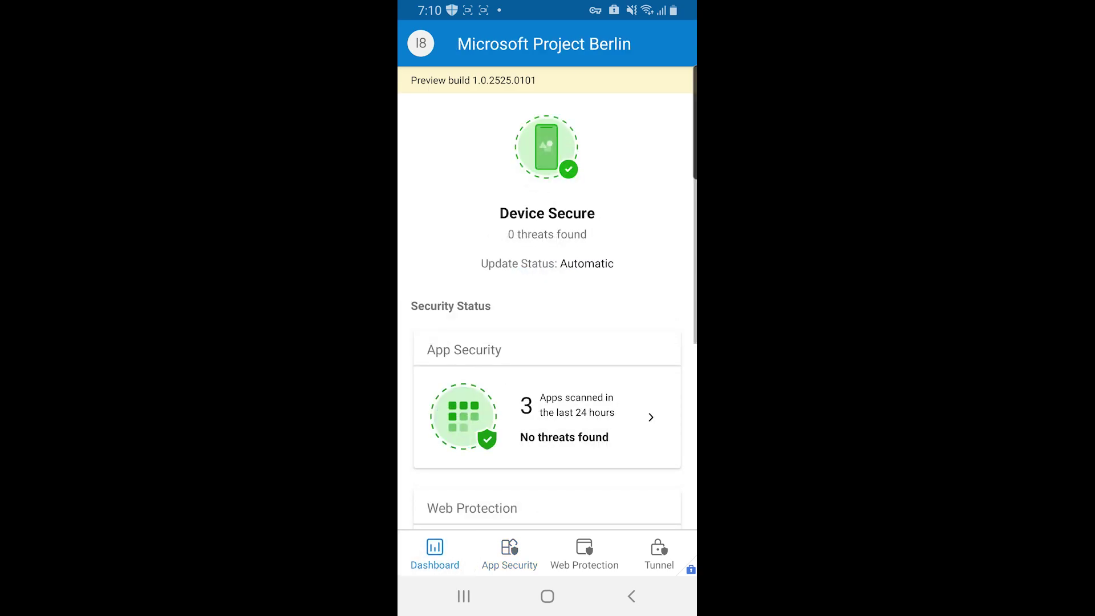
Step: Launch Chrome from the work apps to reach the work mail
{"action": "left_click", "coordinate": [548, 596]}
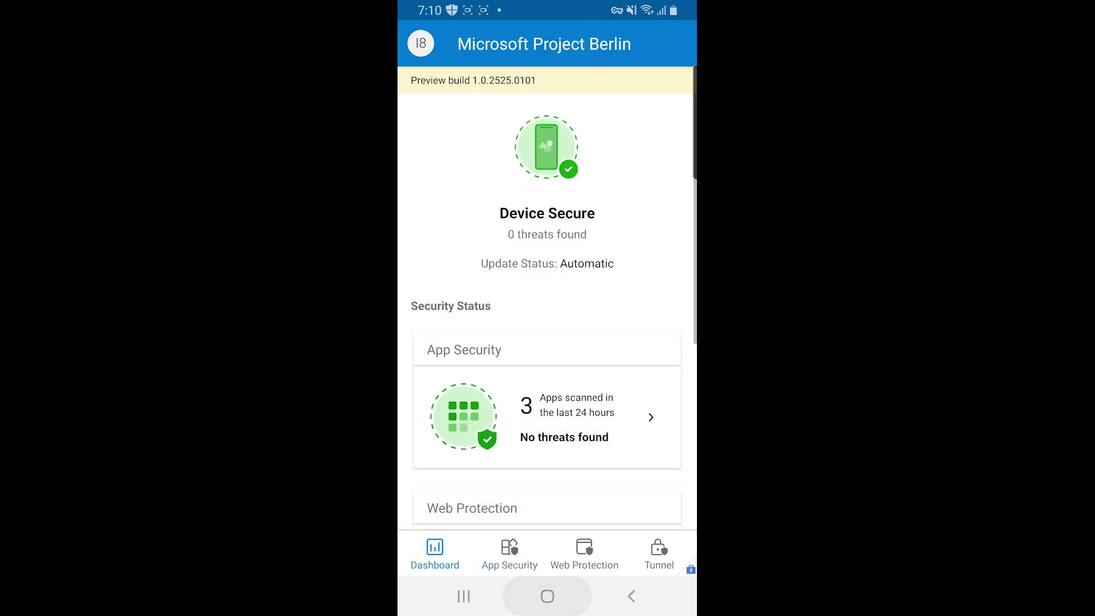
{"action": "left_click_drag", "start_coordinate": [548, 456], "coordinate": [548, 229]}
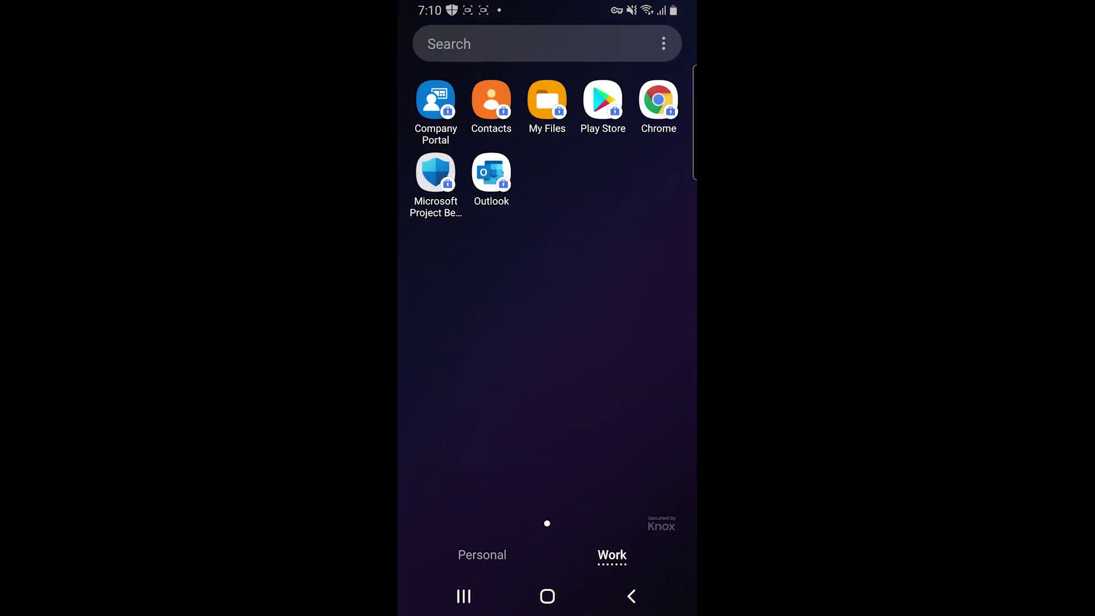
{"action": "left_click", "coordinate": [658, 99]}
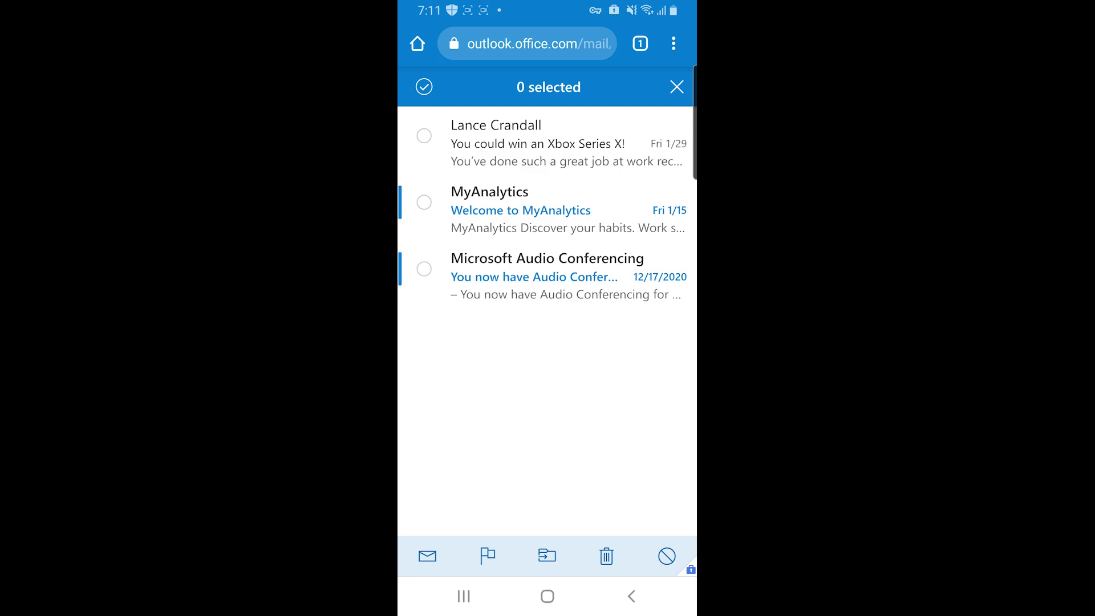
Step: Open the 'You could win an Xbox Series X!' email from the inbox
{"action": "left_click", "coordinate": [423, 136]}
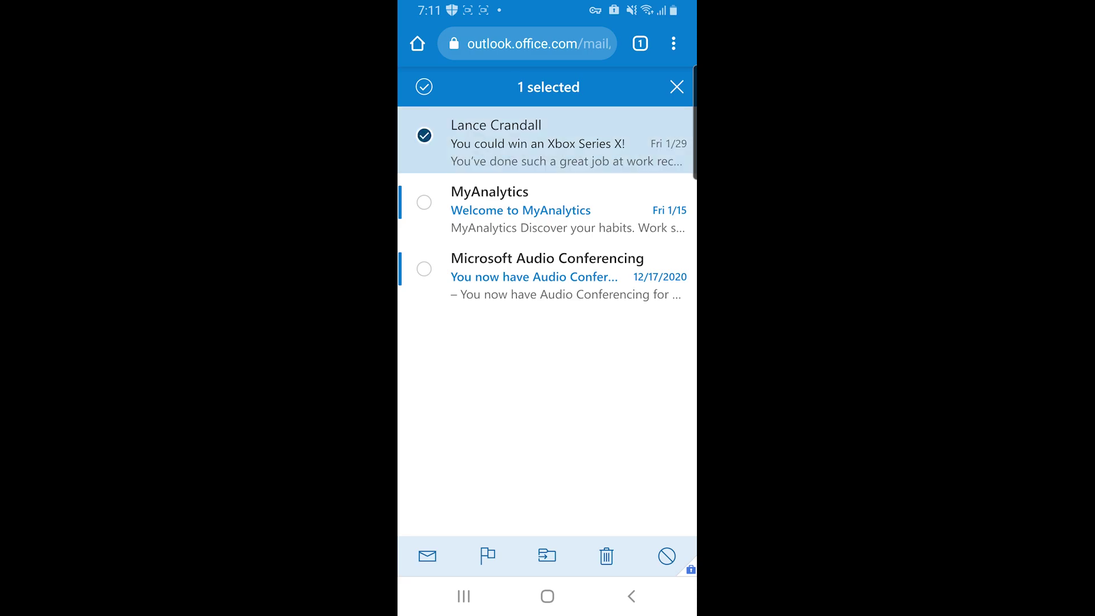
{"action": "left_click", "coordinate": [424, 135]}
{"action": "left_click", "coordinate": [423, 136]}
{"action": "left_click", "coordinate": [424, 136]}
{"action": "left_click", "coordinate": [676, 87]}
{"action": "left_click", "coordinate": [548, 144]}
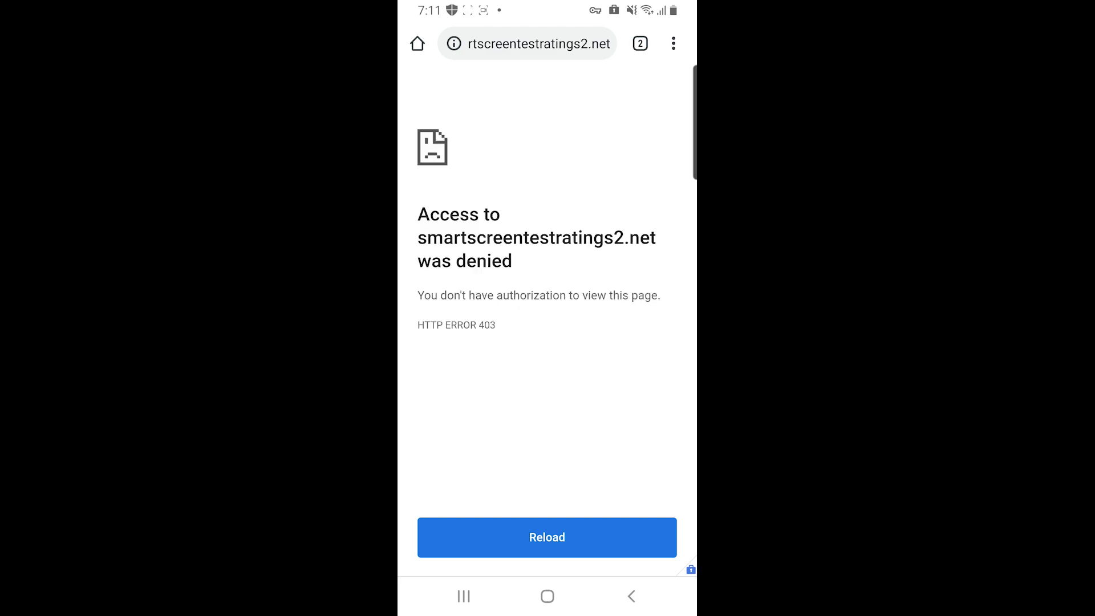
Step: Open a third Chrome tab and load the internal Contoso Health site at 10.0.0.5
{"action": "left_click", "coordinate": [640, 43]}
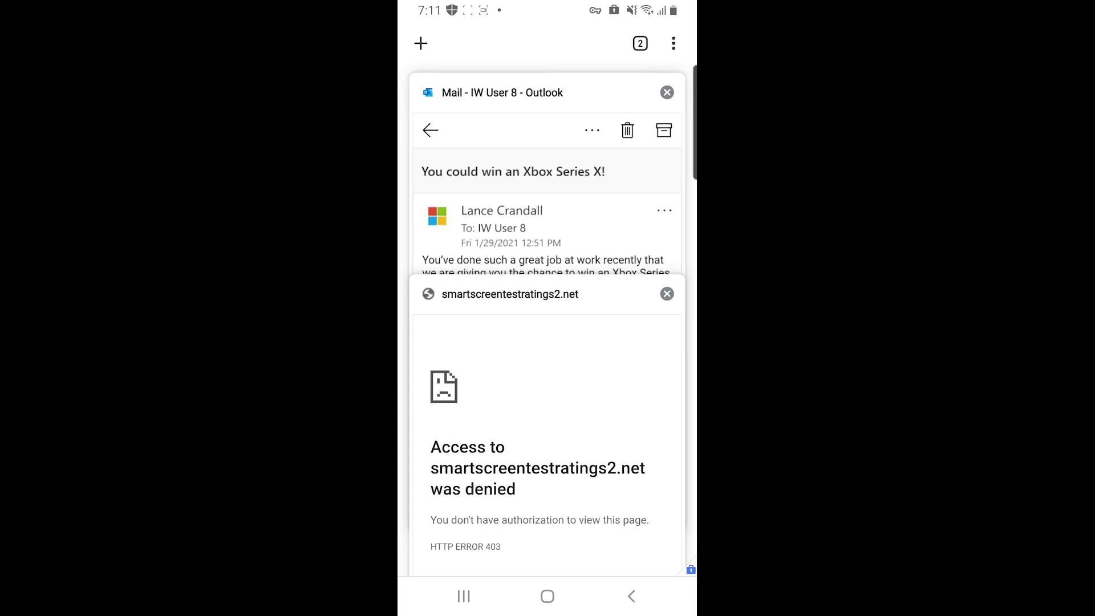
{"action": "left_click", "coordinate": [421, 43]}
{"action": "left_click", "coordinate": [547, 210]}
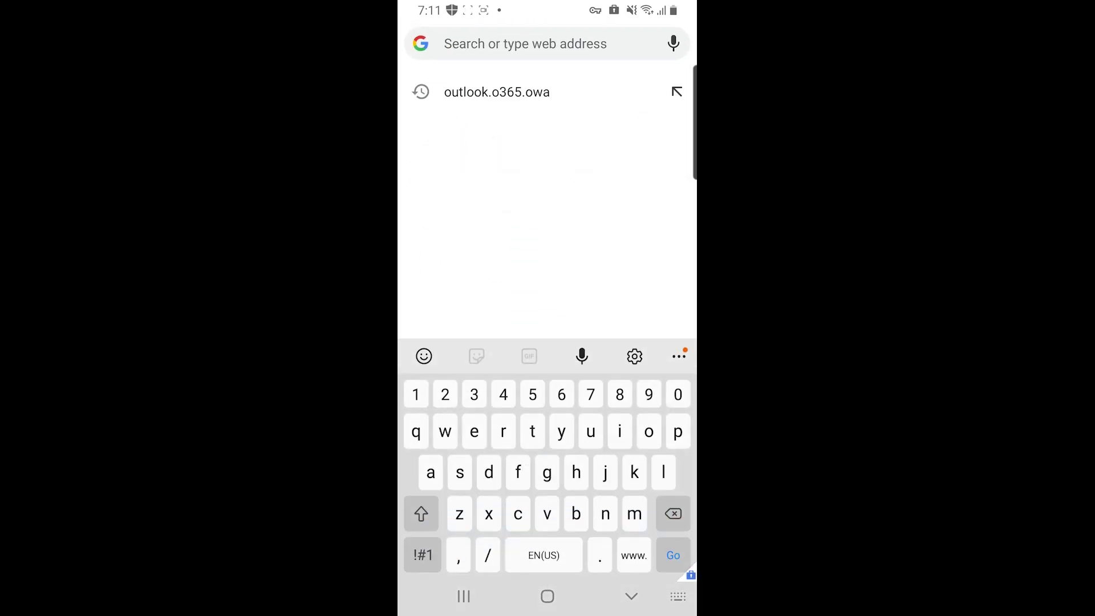
{"action": "type", "text": "10.0."}
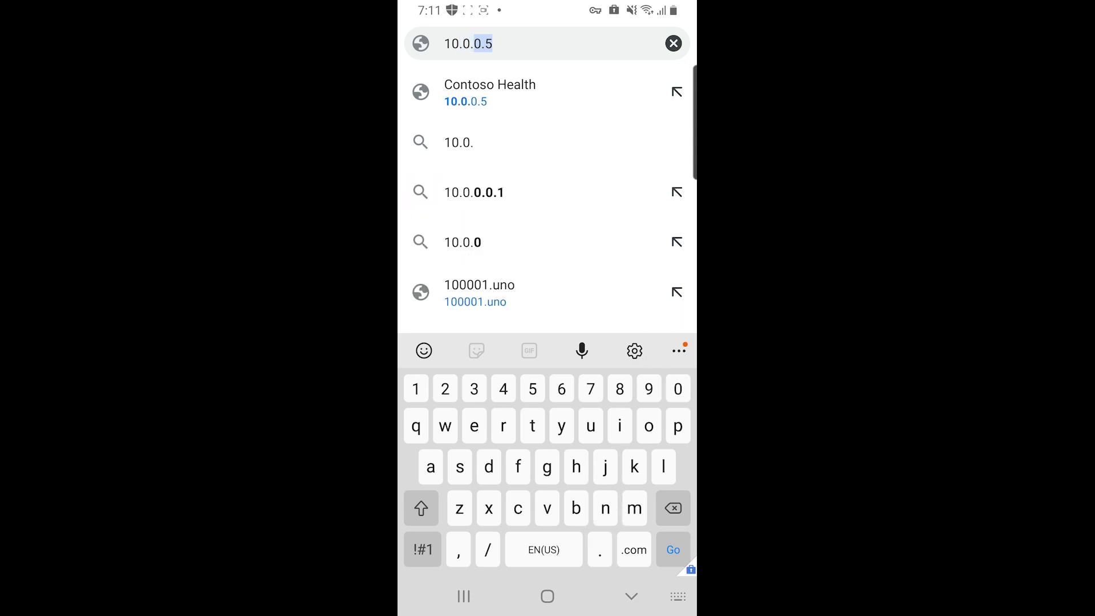
{"action": "key", "text": "Return"}
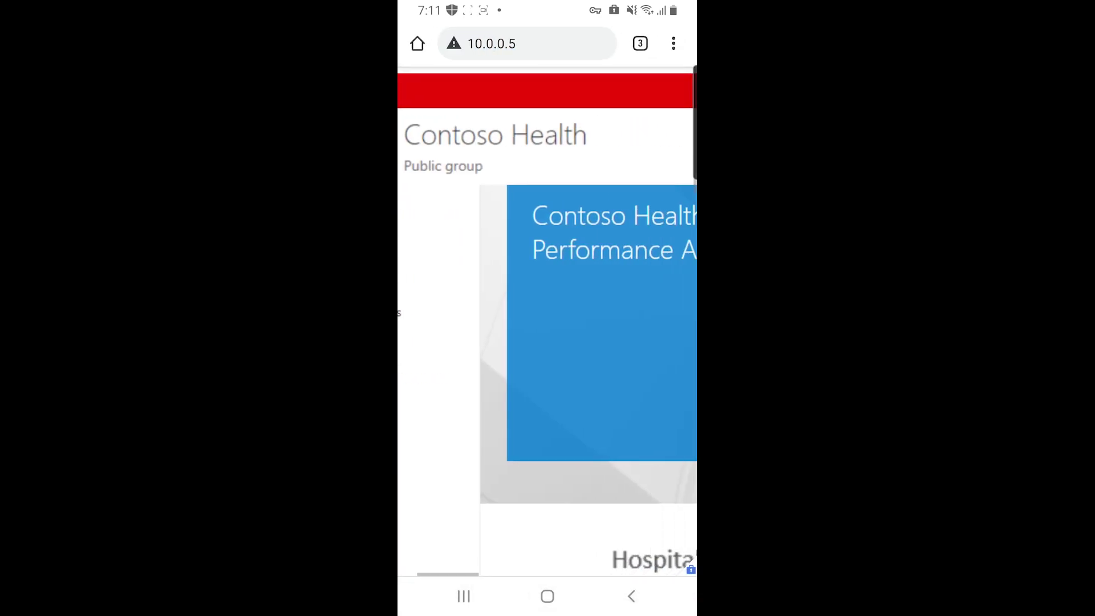